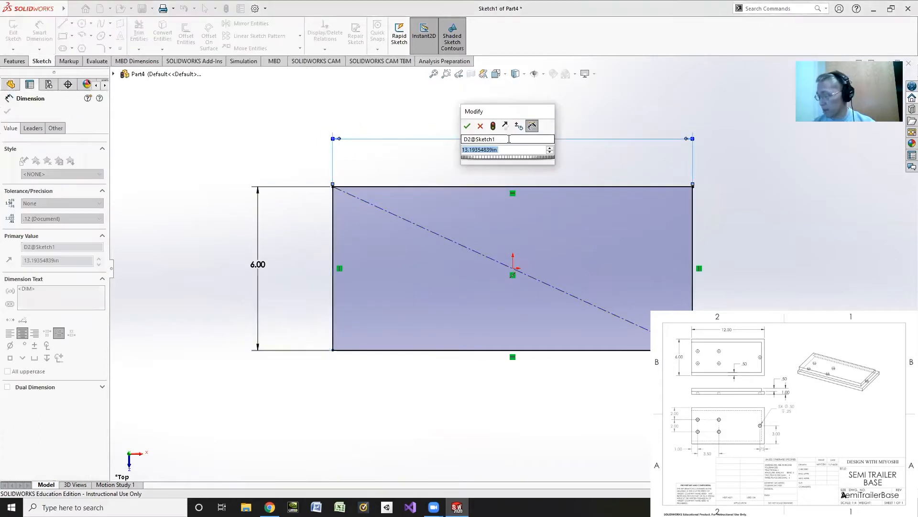
Step: Set the rectangle's horizontal dimension to 12 in and extrude the sketch as a 1.00 in blind boss
text(12)
key(Return)
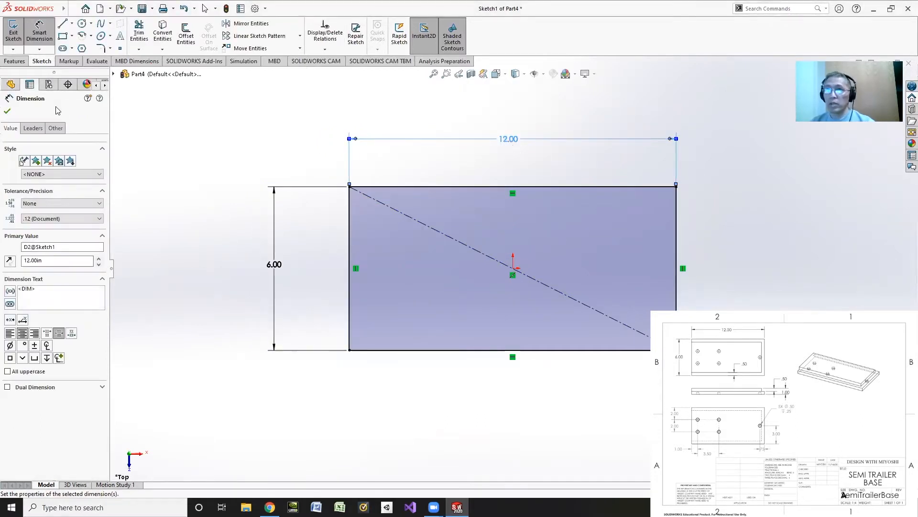
click(15, 60)
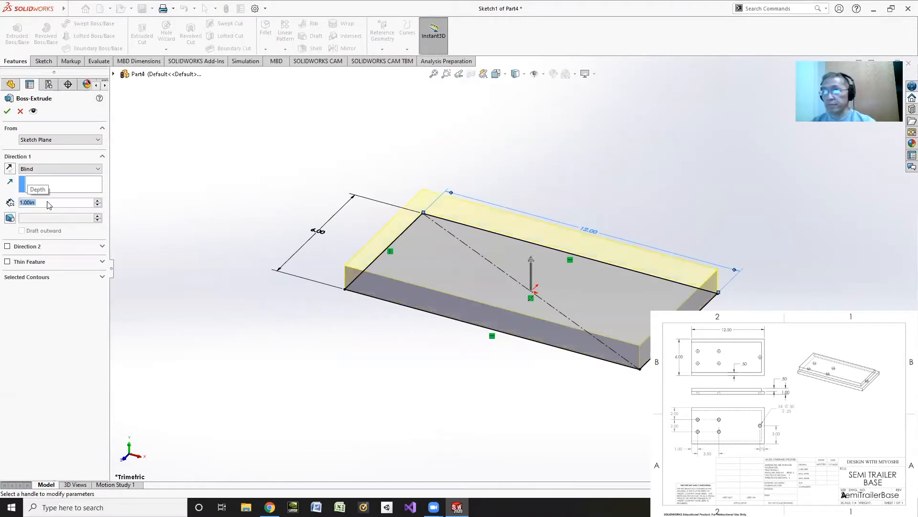
click(7, 111)
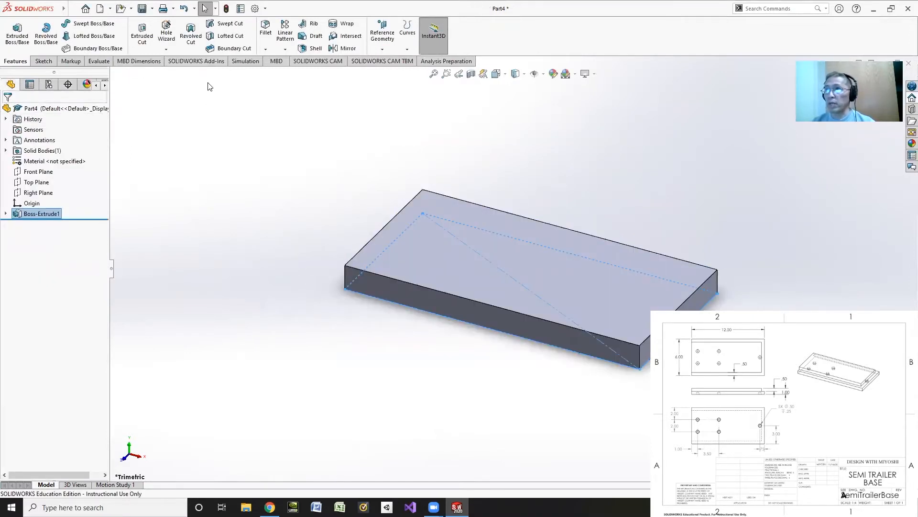
Step: Start a sketch on the plate's top face and offset both long edges and the right short edge 0.5 in inward
click(43, 61)
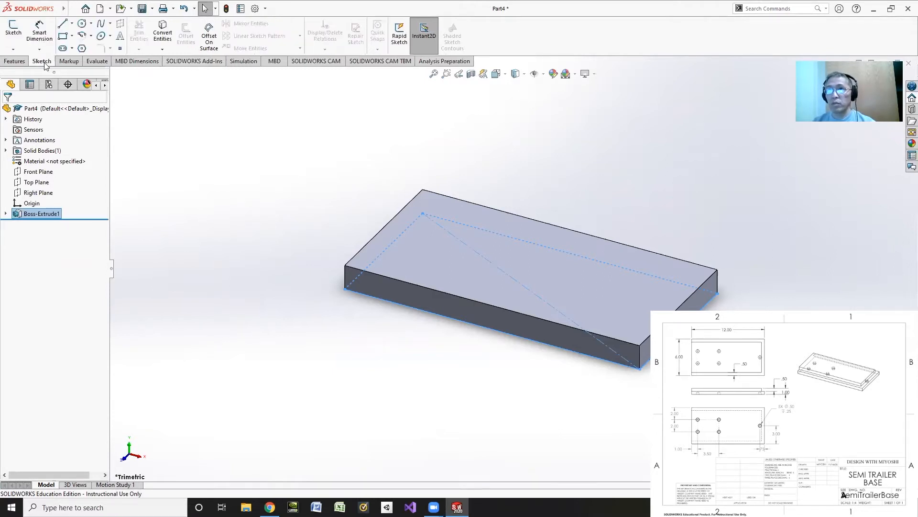
click(14, 29)
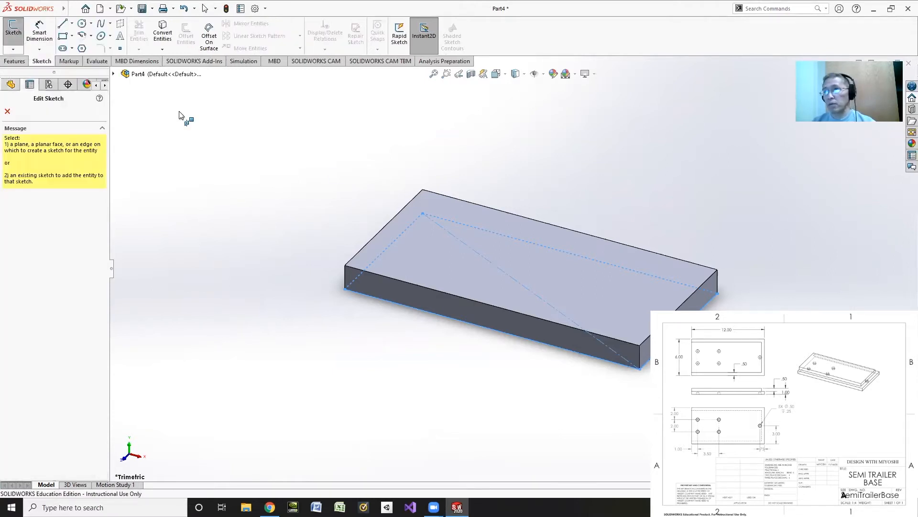
click(433, 218)
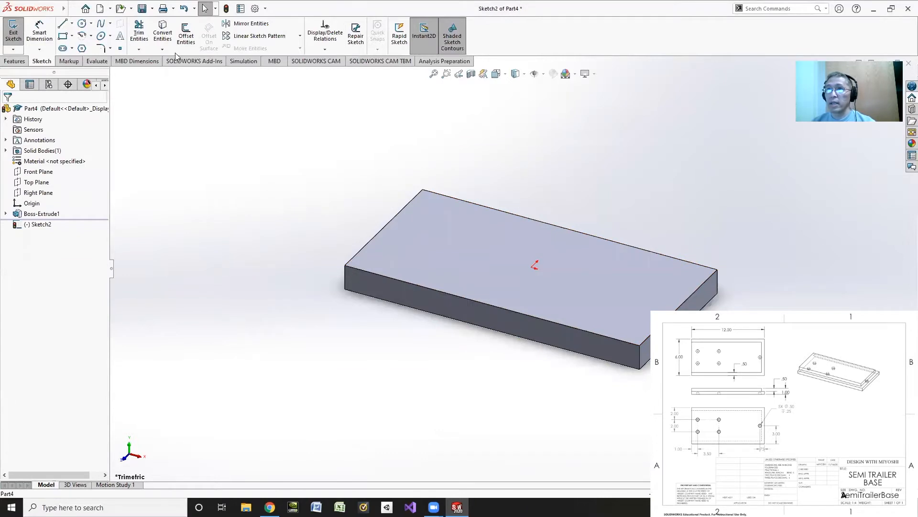
click(186, 33)
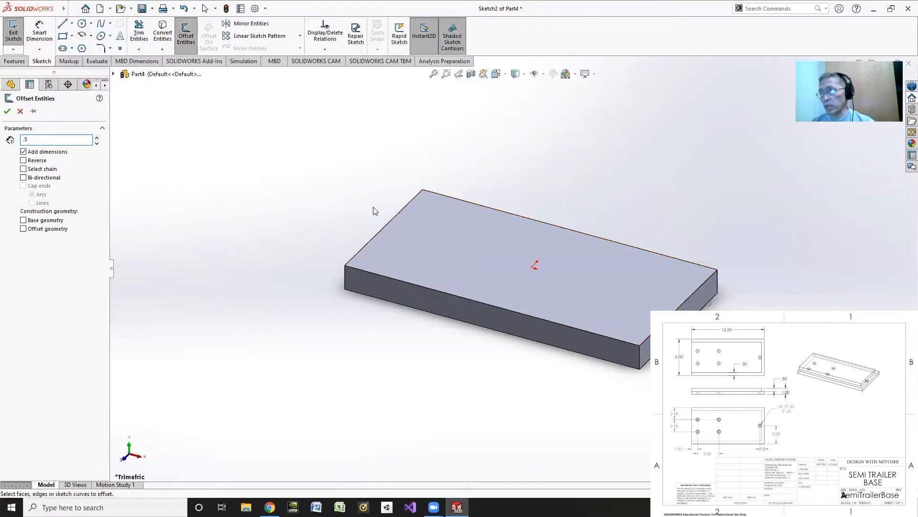
text(.5)
click(512, 214)
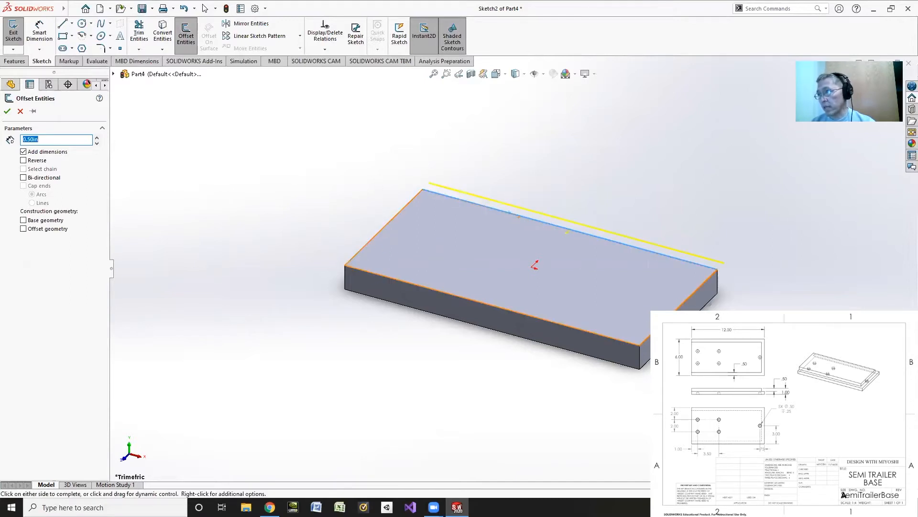
click(588, 330)
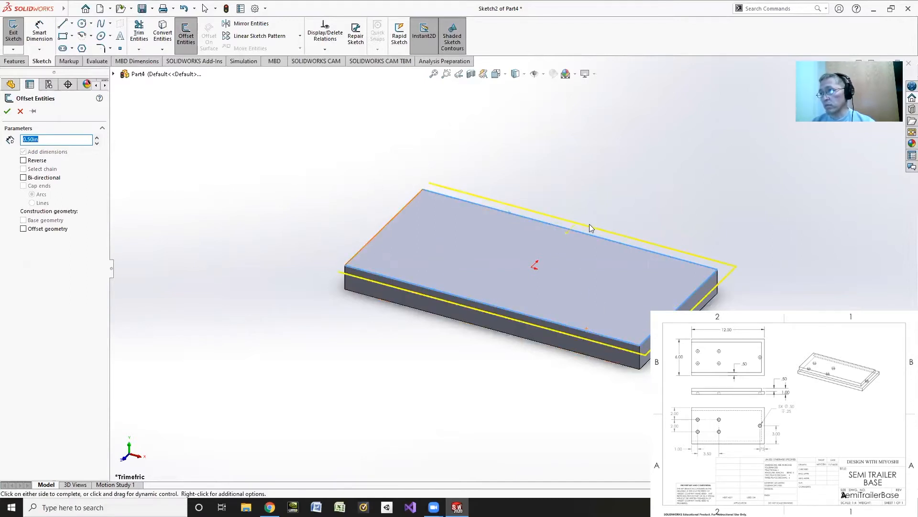
click(23, 161)
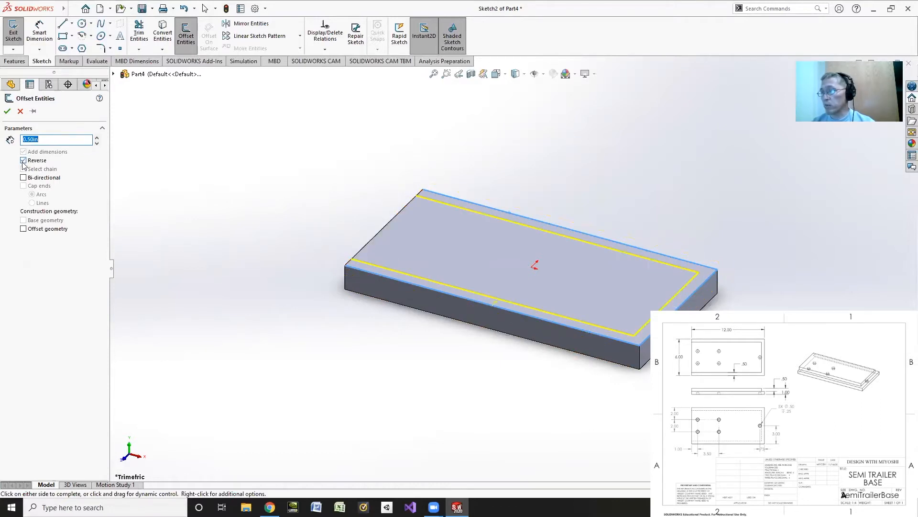
click(8, 111)
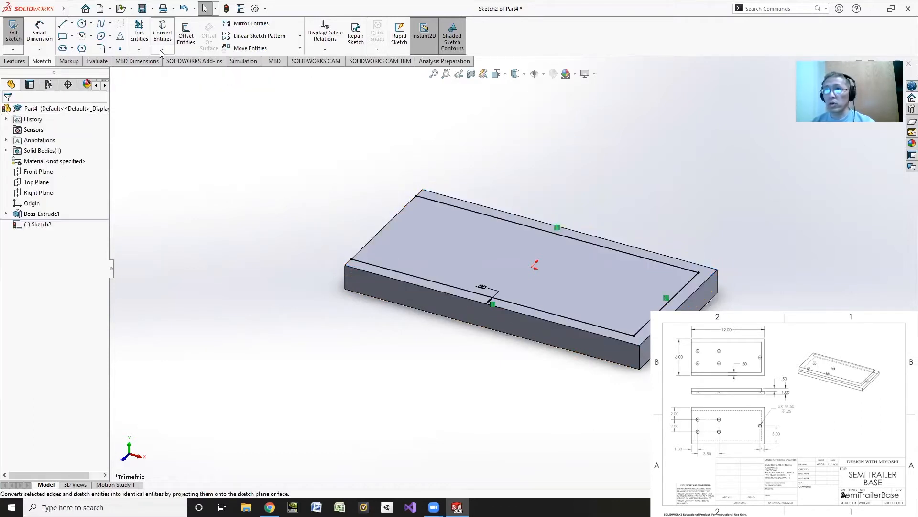
Step: Make a blind extruded cut 0.5 in deep from the offset sketch
click(15, 62)
click(142, 33)
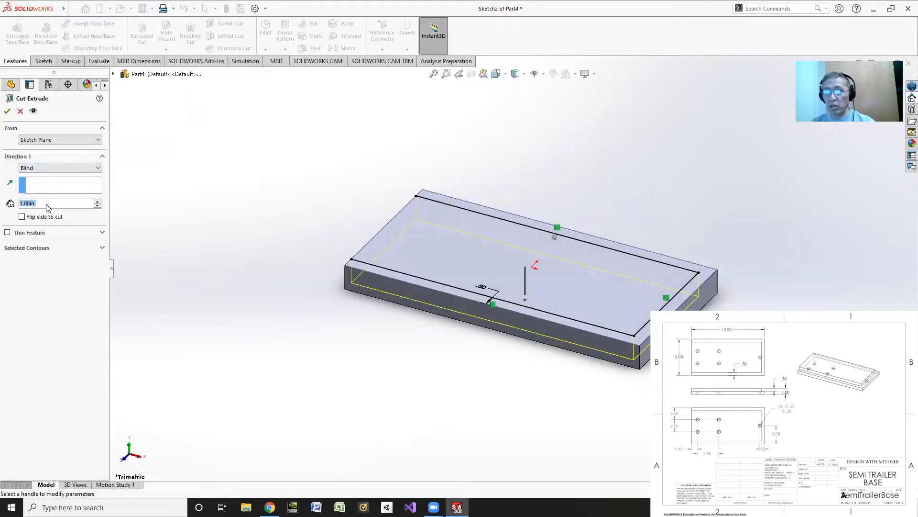
text(.5)
key(Return)
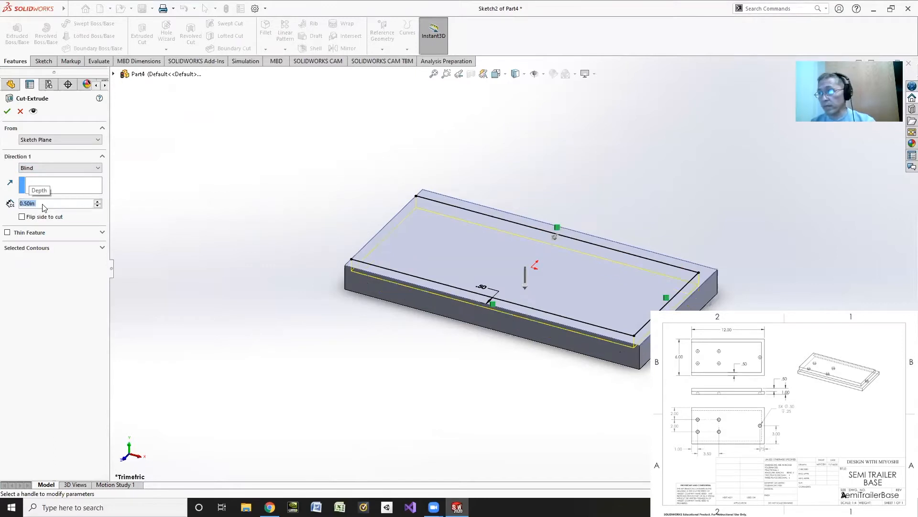
click(7, 111)
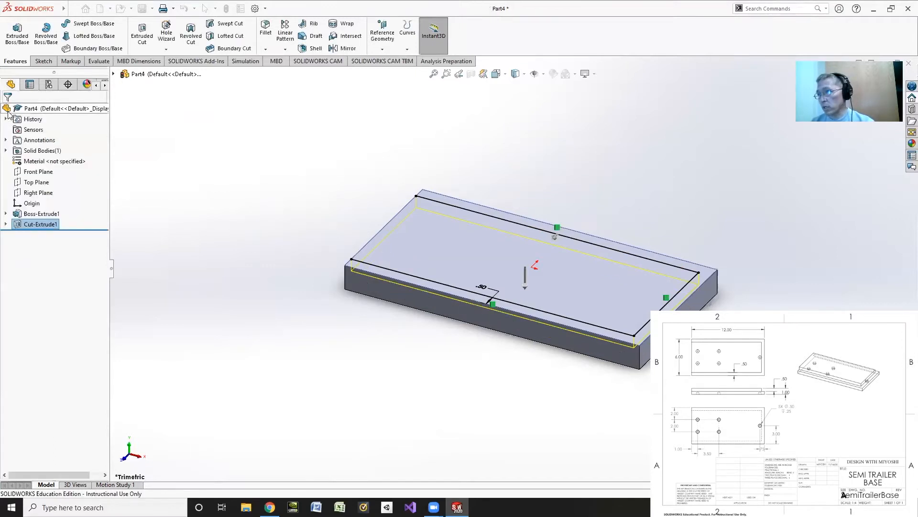
Step: Edit the extruded cut to flip the side to cut, removing material outside the offset outline
right_click(28, 225)
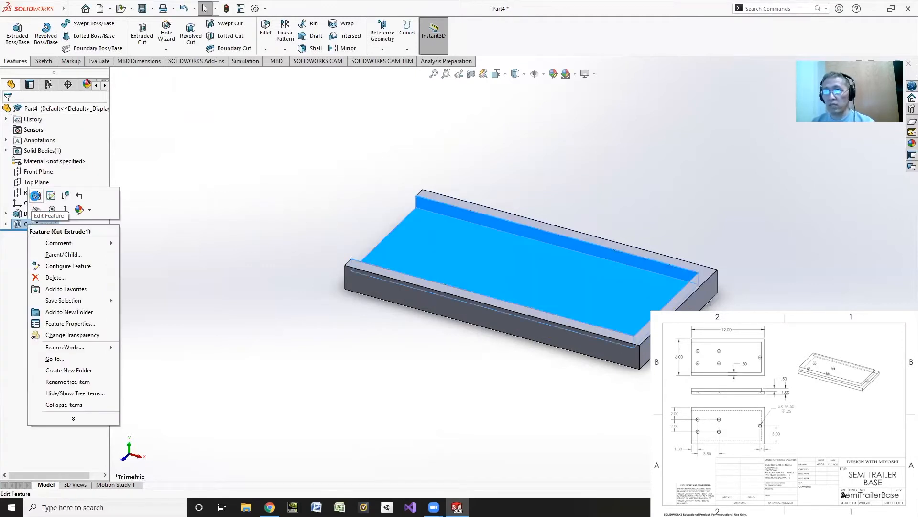
click(36, 195)
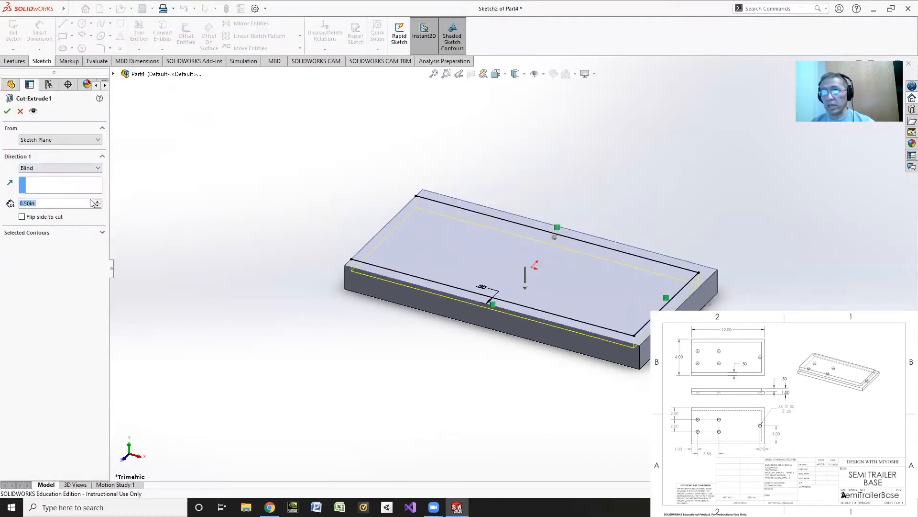
click(22, 216)
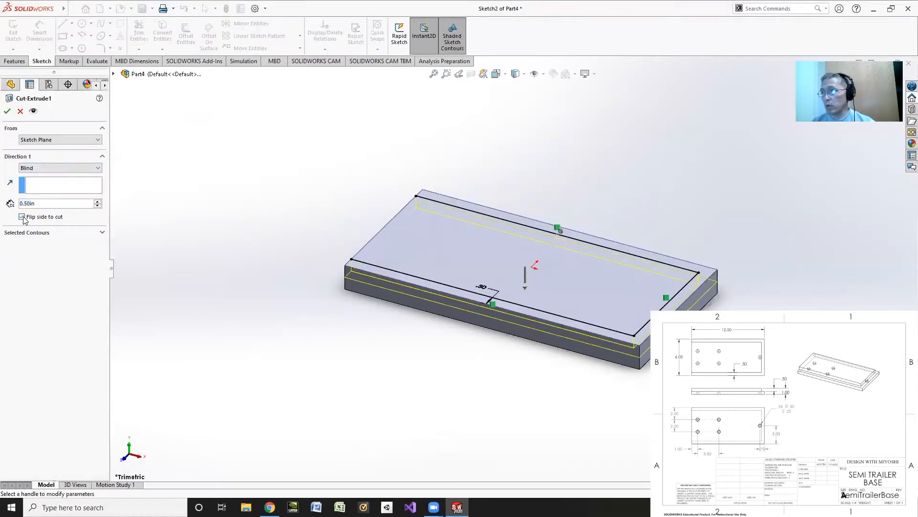
click(6, 112)
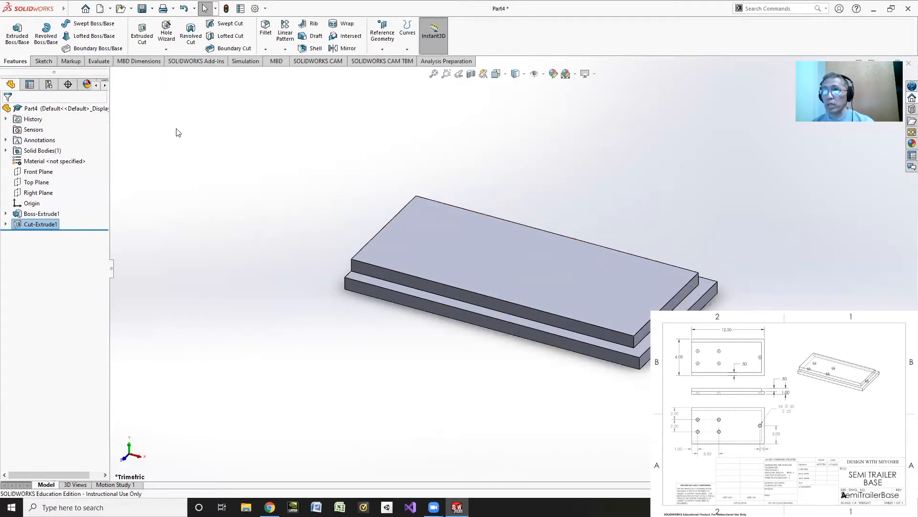
Step: Use Hole Wizard to place four 1/2 in drill holes, blind 0.25 in deep, in two rows on the left half of the plate's bottom face
middle_drag(238, 230, 239, 79)
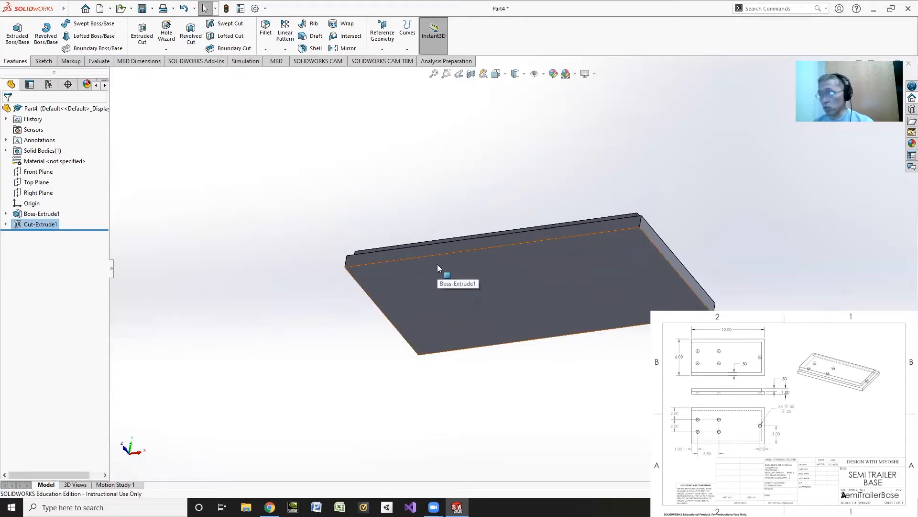
ctrl+middle_drag(465, 268, 303, 229)
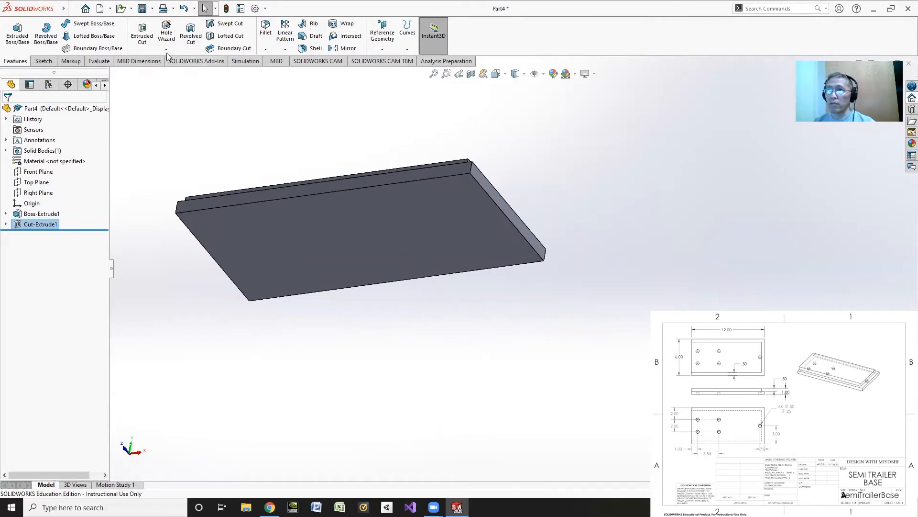
click(505, 74)
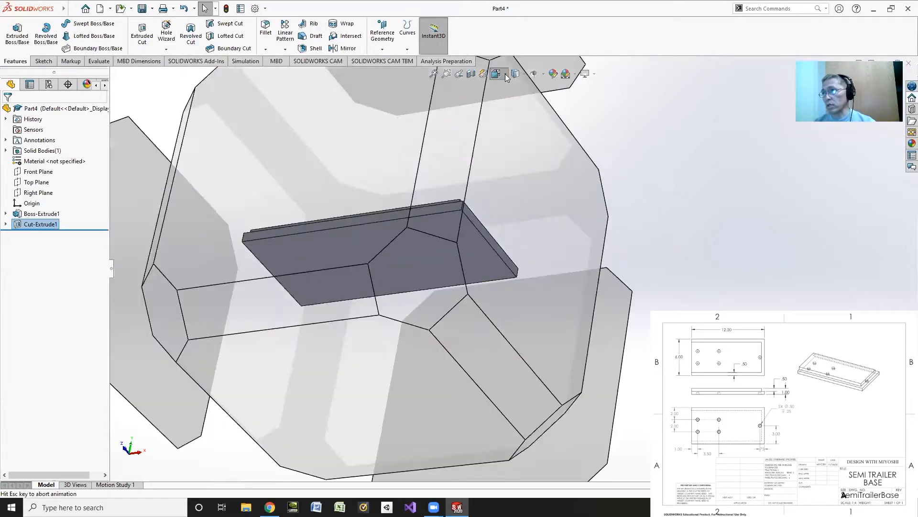
click(508, 131)
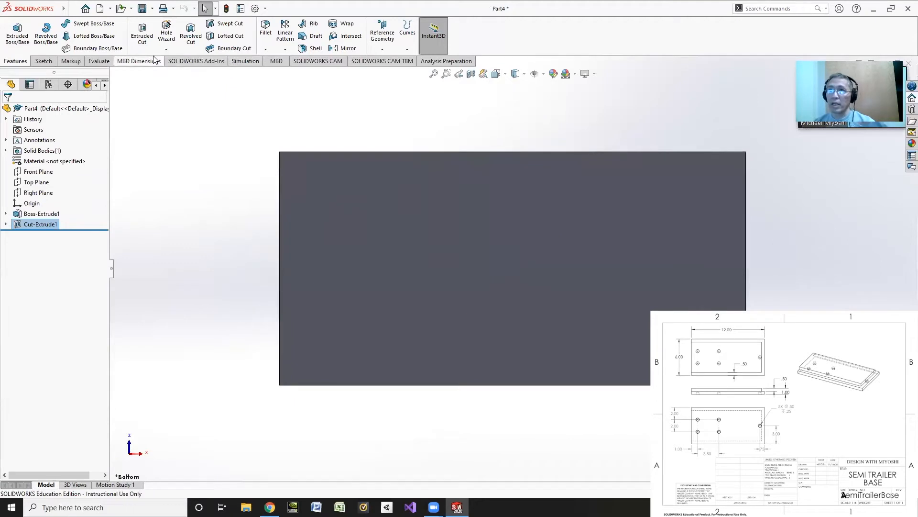
click(44, 60)
click(16, 61)
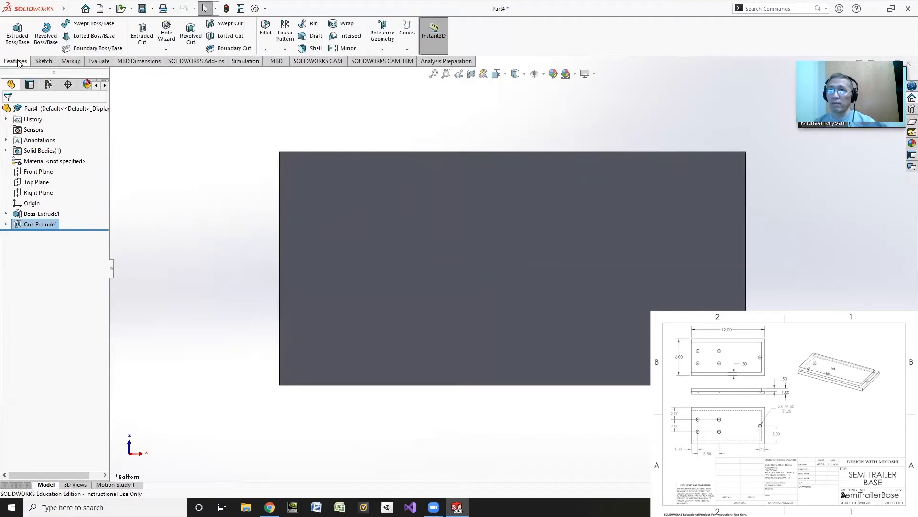
click(167, 35)
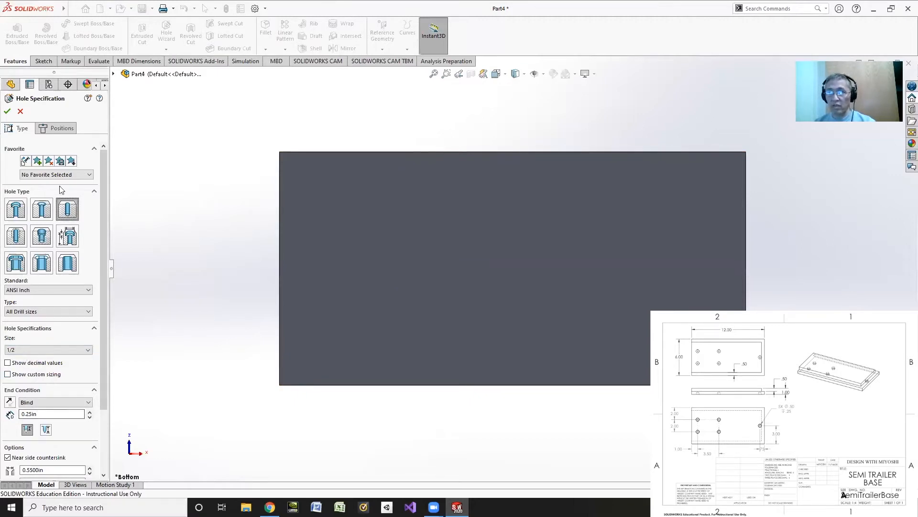
click(57, 128)
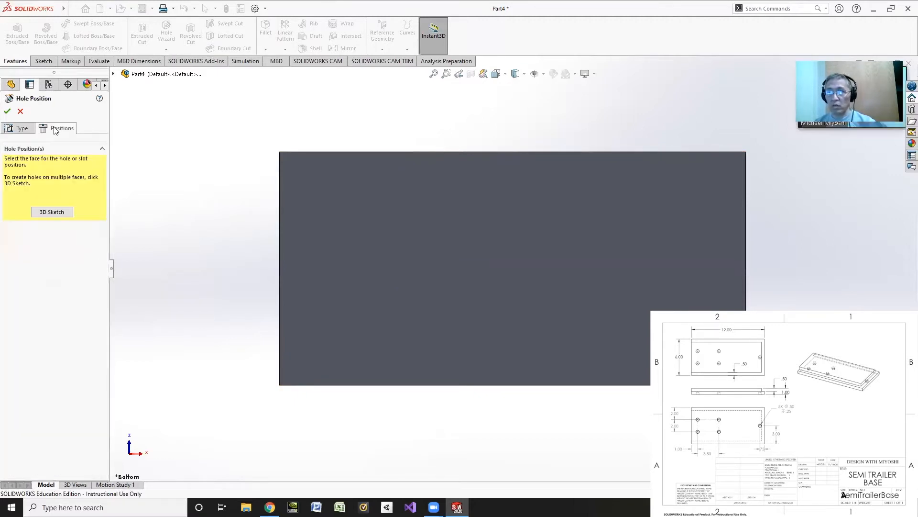
click(347, 204)
click(430, 211)
click(441, 326)
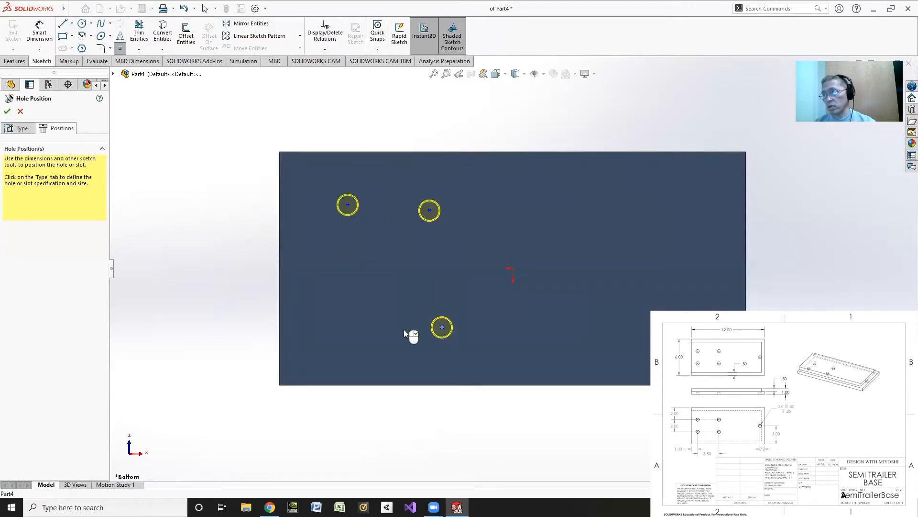
click(355, 334)
right_click(234, 140)
click(253, 146)
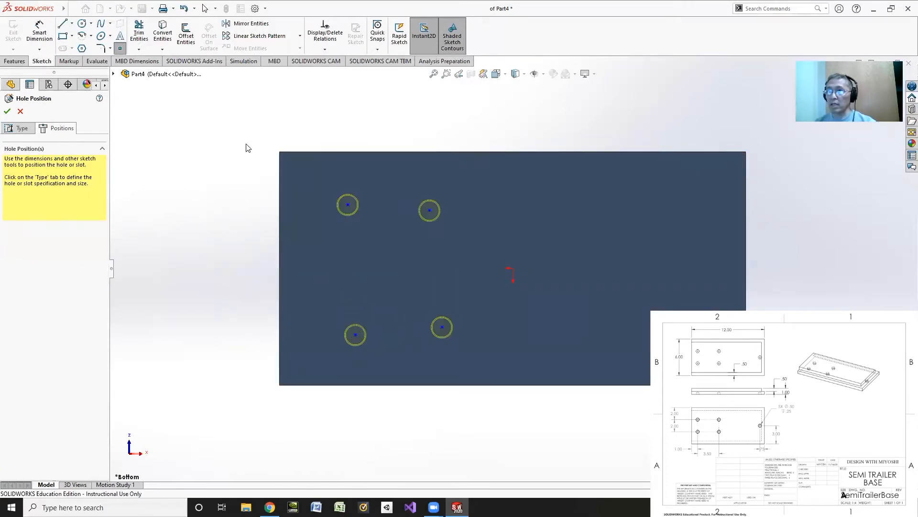
Step: Add a horizontal relation between the two upper hole points and another between the two lower ones
click(331, 49)
click(338, 72)
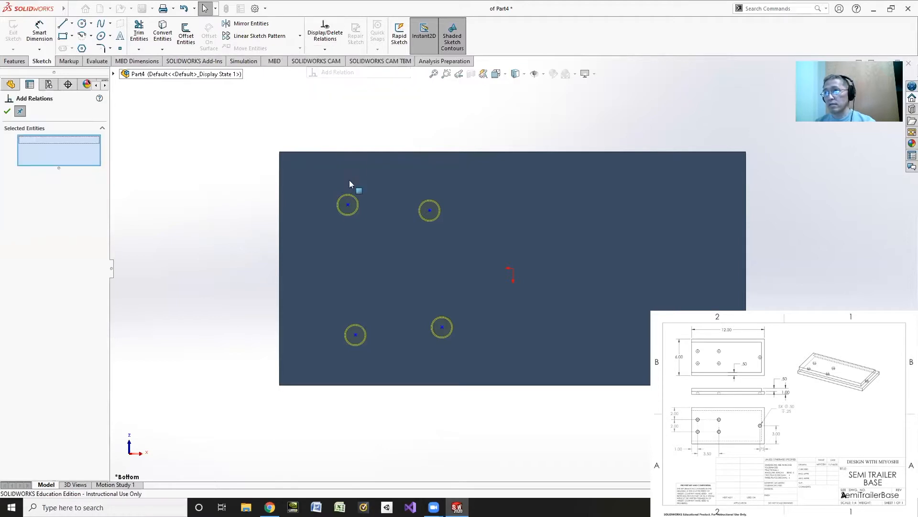
click(347, 205)
click(430, 210)
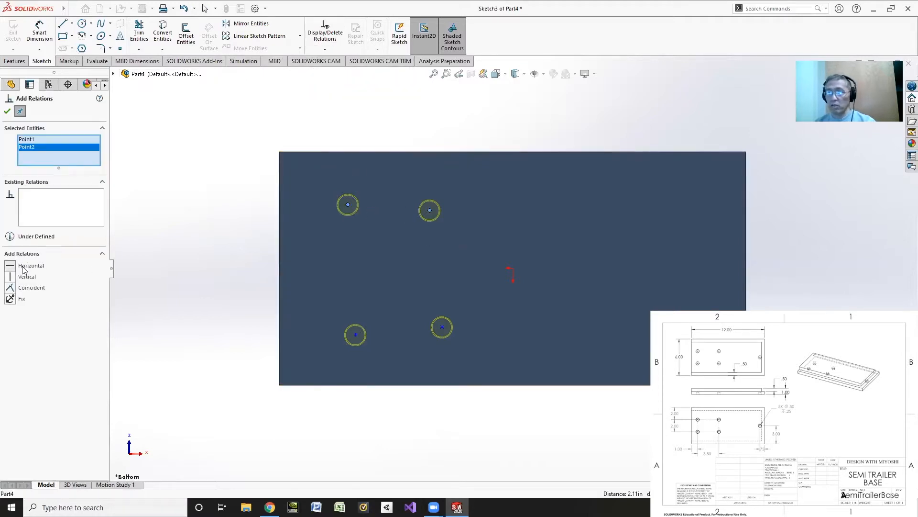
click(23, 267)
click(356, 334)
click(442, 327)
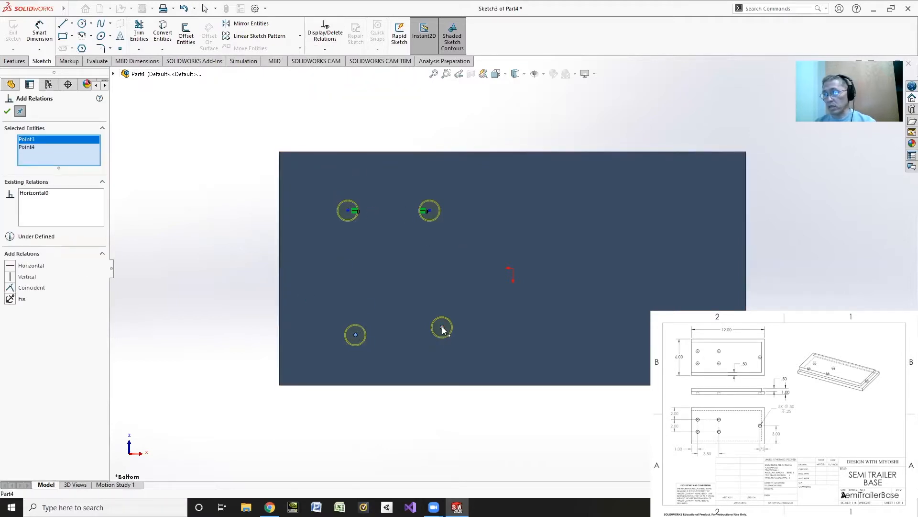
click(31, 265)
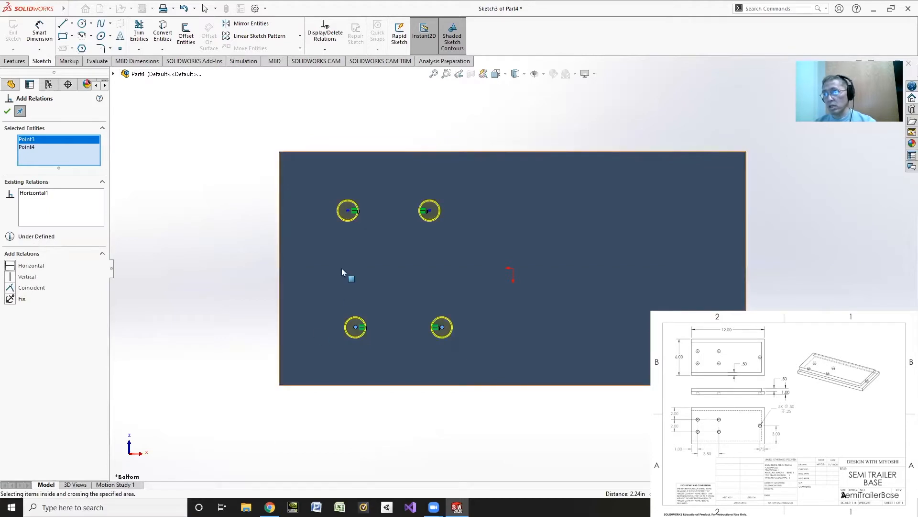
Step: Add a vertical relation between the two left hole points and another between the two right ones
click(348, 210)
click(355, 327)
click(27, 276)
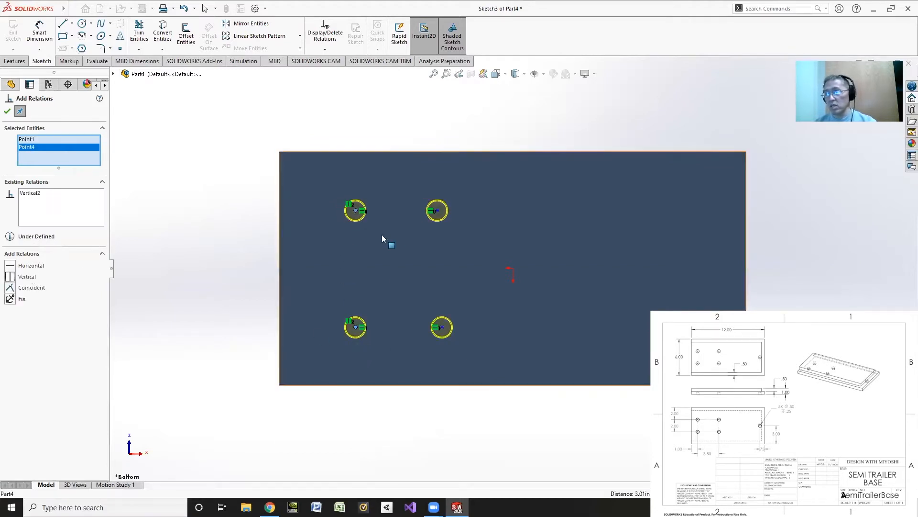
click(438, 210)
click(442, 328)
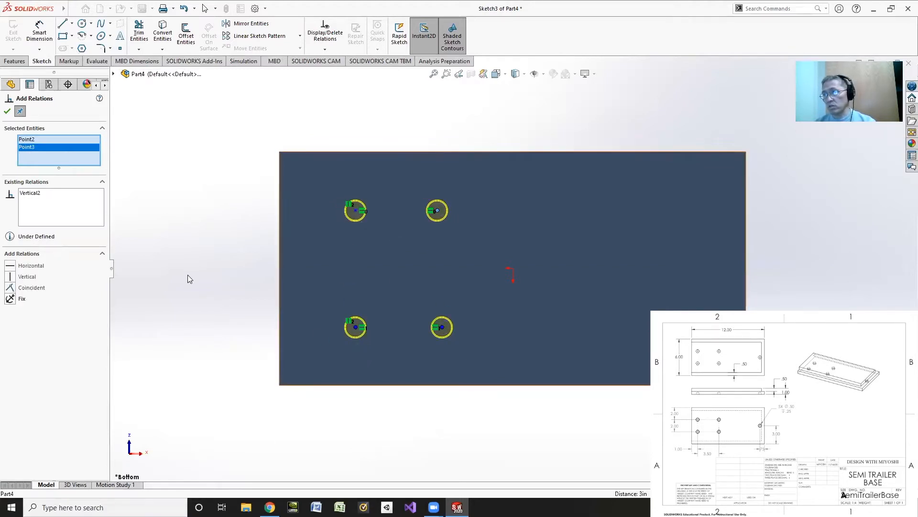
click(27, 277)
Step: Dimension the upper-left hole 1.00 in from the plate's left edge
click(40, 24)
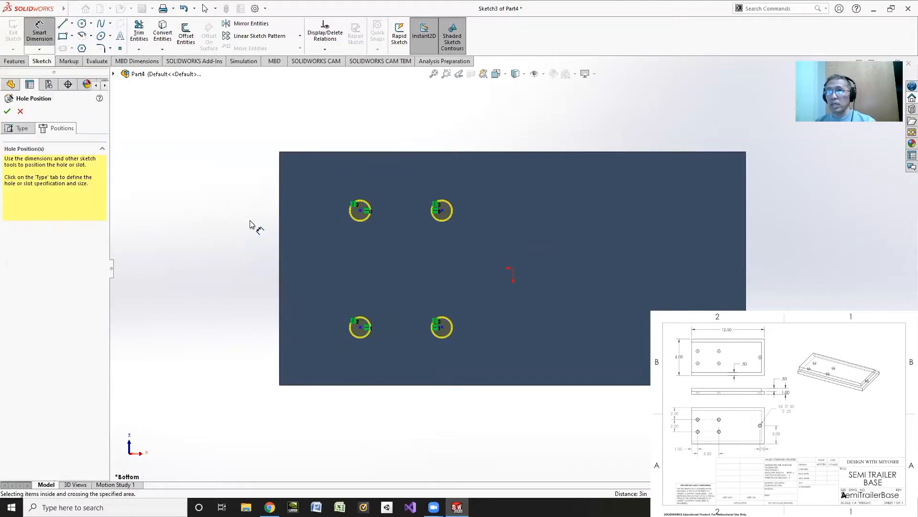
click(360, 211)
click(280, 225)
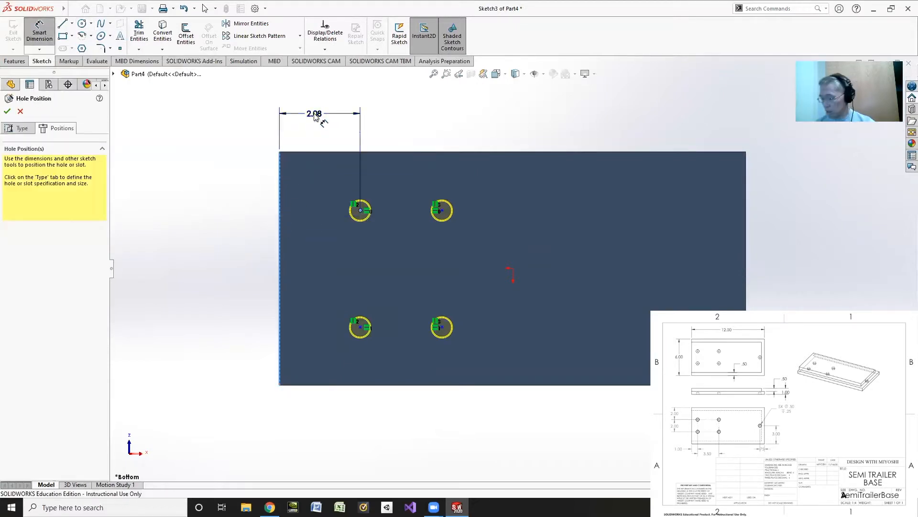
click(314, 115)
text(1.00in)
key(Return)
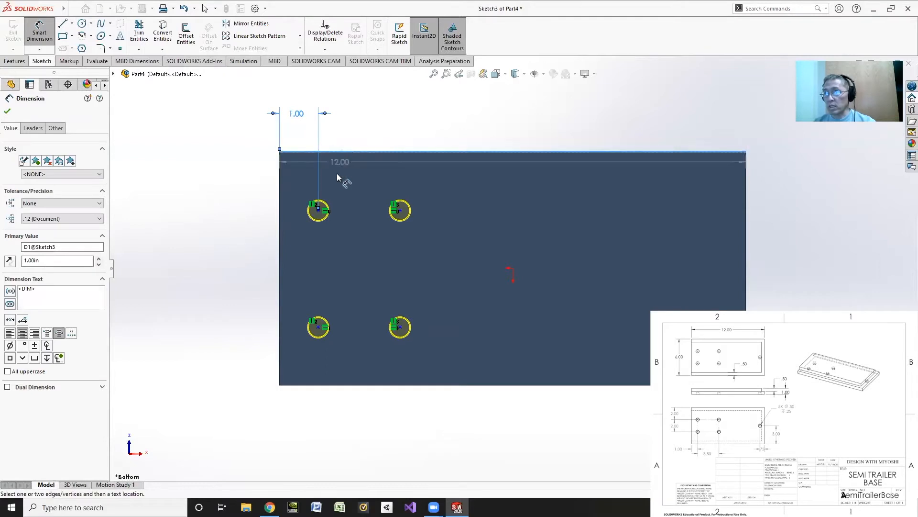
Step: Dimension the upper-left hole 2.5 in below the plate's upper edge
click(318, 211)
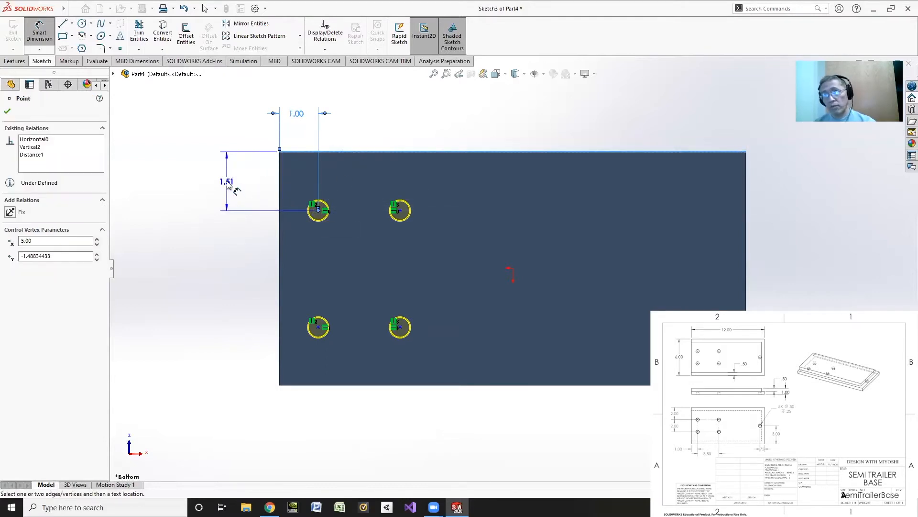
click(228, 185)
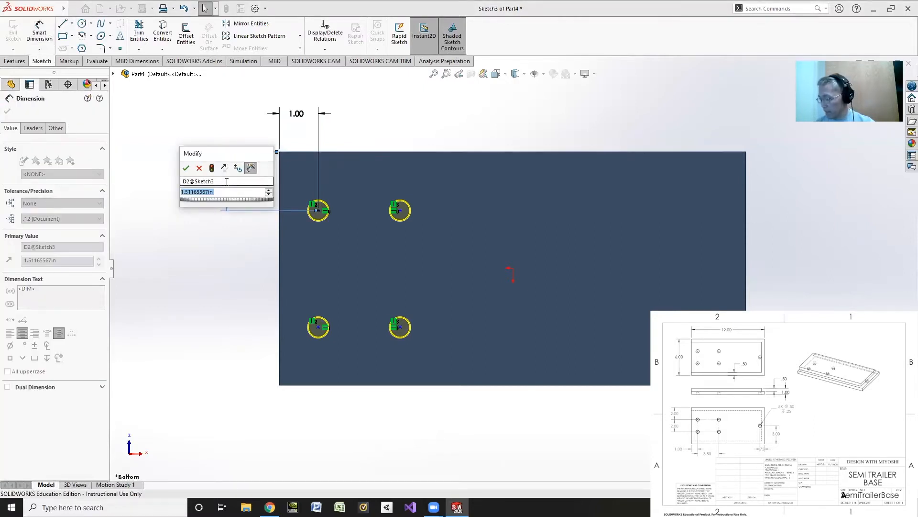
text(2.5)
key(Return)
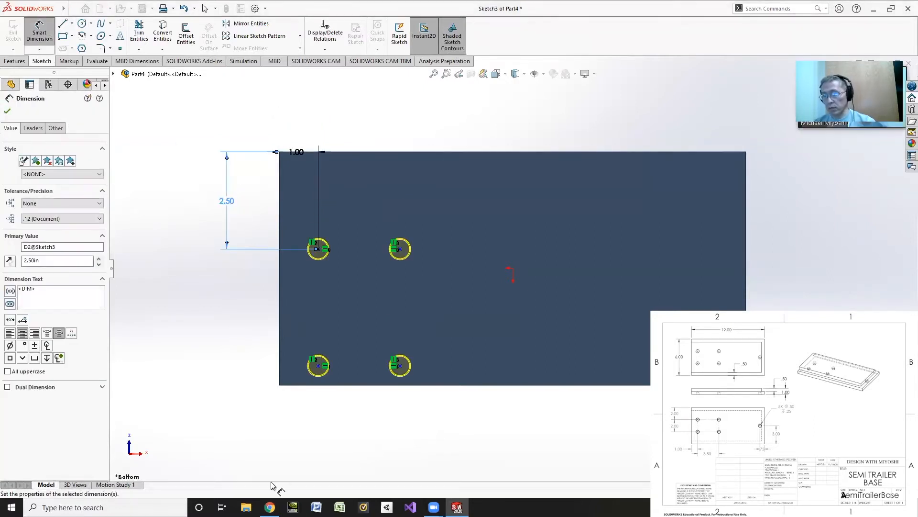
Step: Consult the SemiTrailerBottom drawing in the browser, then set the upper-left hole's distance from the plate's upper edge to 2 in
mouse_move(270, 507)
click(265, 463)
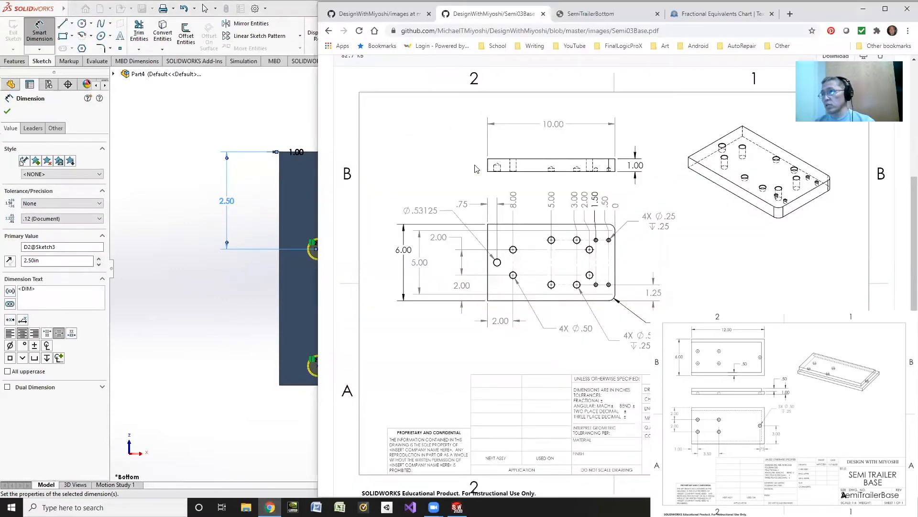
click(588, 15)
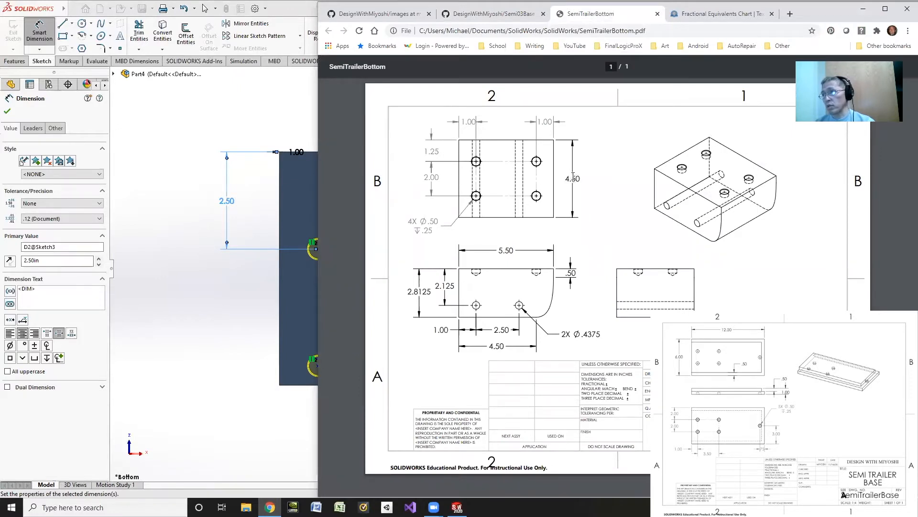
click(224, 203)
double_click(226, 202)
text(2)
key(Return)
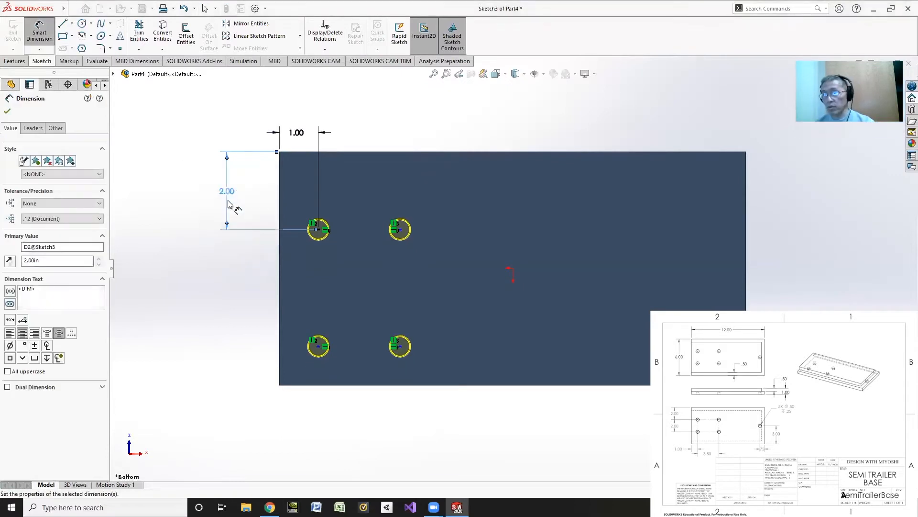
Step: Dimension the vertical spacing between the two left holes as 2 in
click(317, 229)
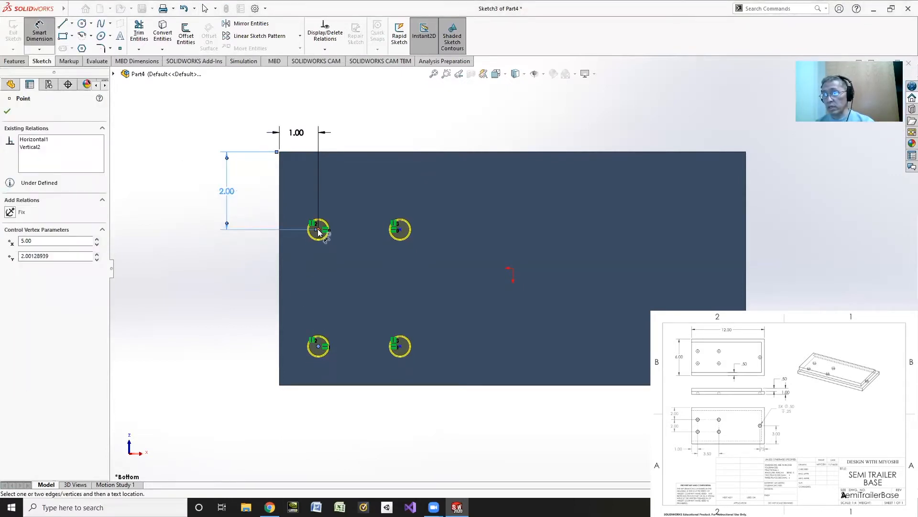
click(318, 346)
click(226, 267)
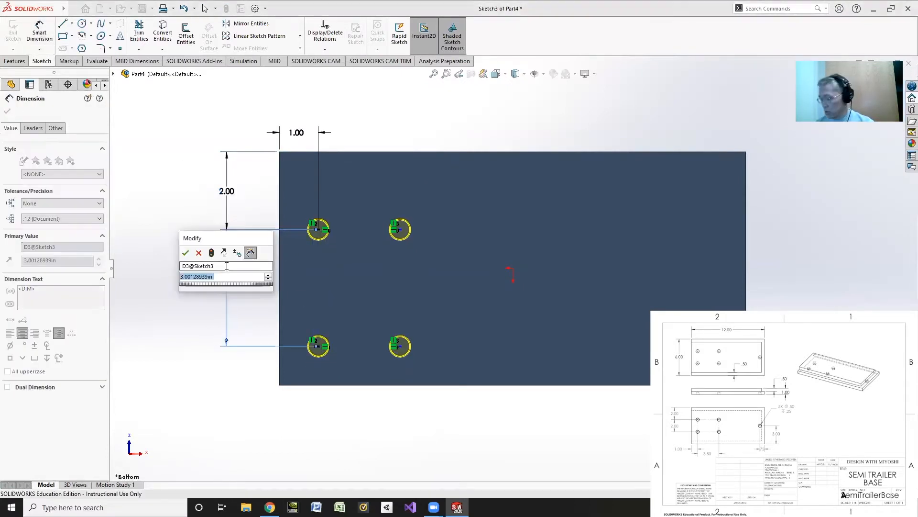
text(2)
key(Return)
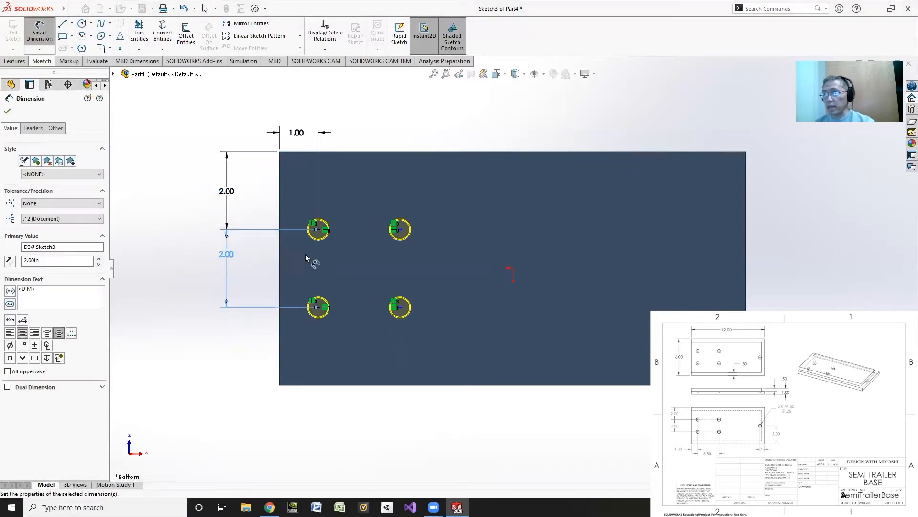
Step: Dimension the horizontal spacing between the two upper holes as 2.5 in
click(317, 229)
click(400, 229)
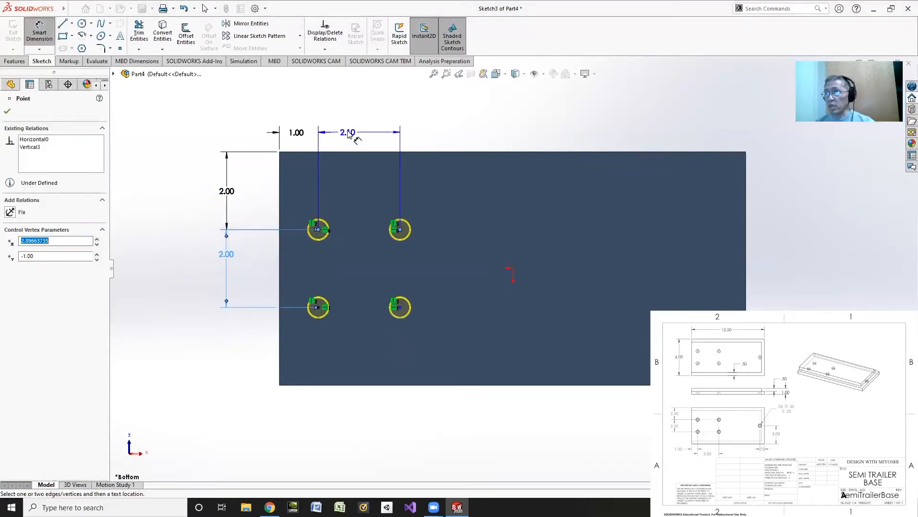
click(348, 135)
text(2.5)
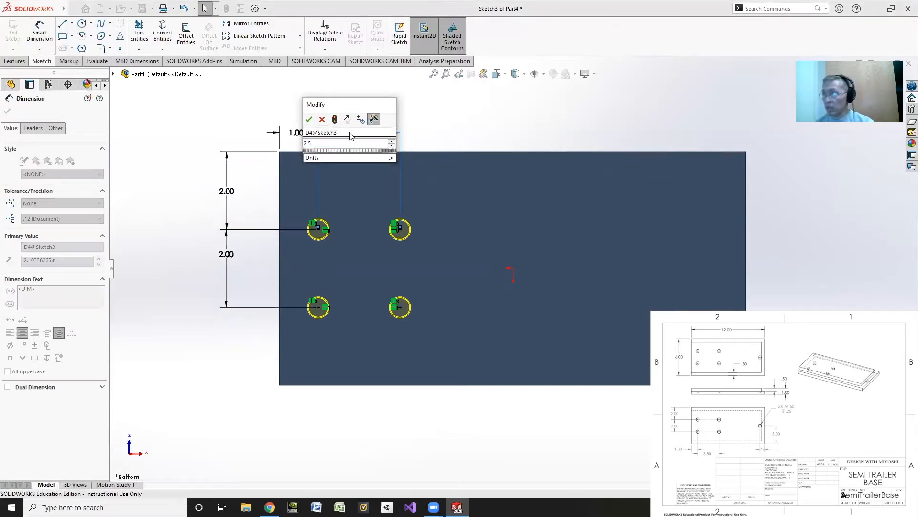
key(Return)
Step: Recheck the SemiTrailerBottom drawing in the browser and delete the 2.5 in spacing dimension between the upper holes
click(269, 507)
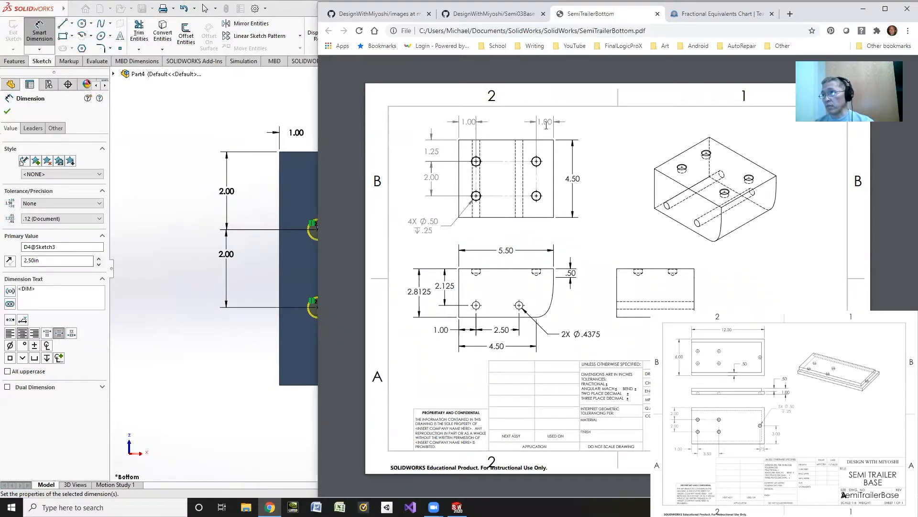
click(205, 142)
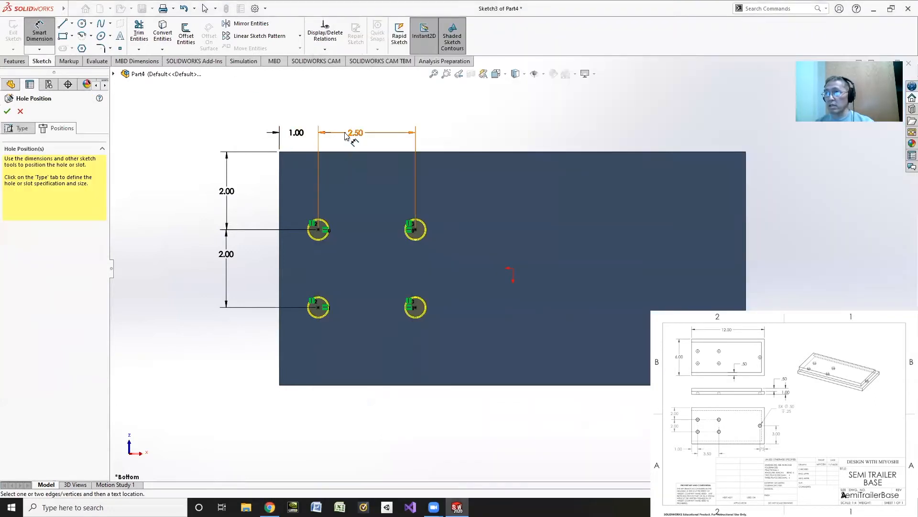
click(355, 134)
key(Delete)
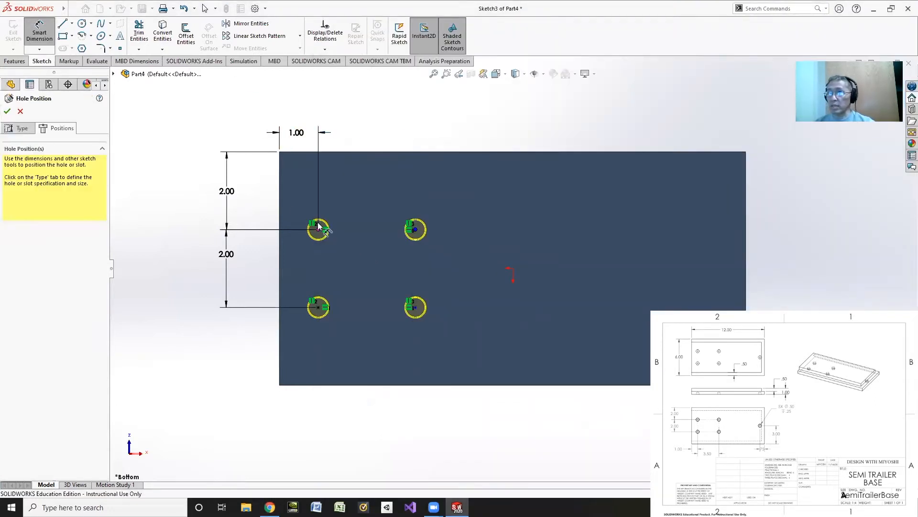
Step: Dimension the second hole of the upper row 4.5 in from the plate's left edge
click(280, 212)
click(416, 229)
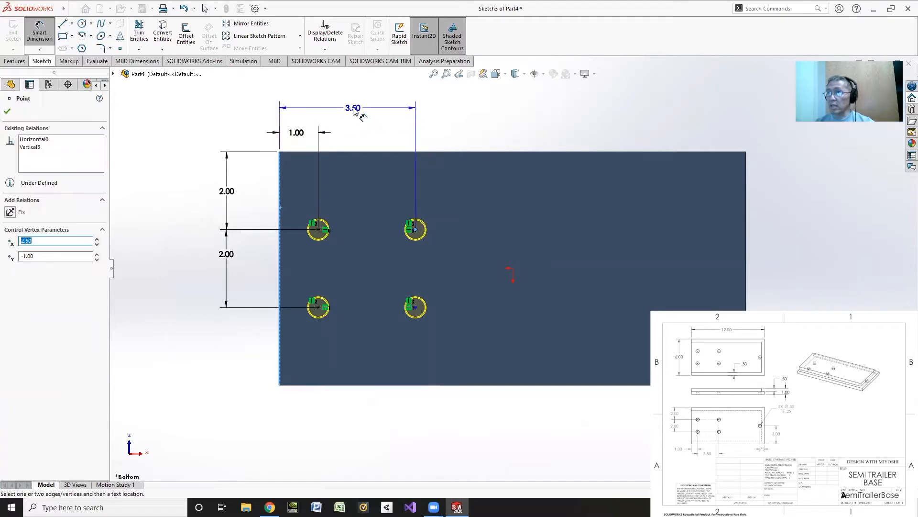
click(343, 105)
text(4.5)
key(Return)
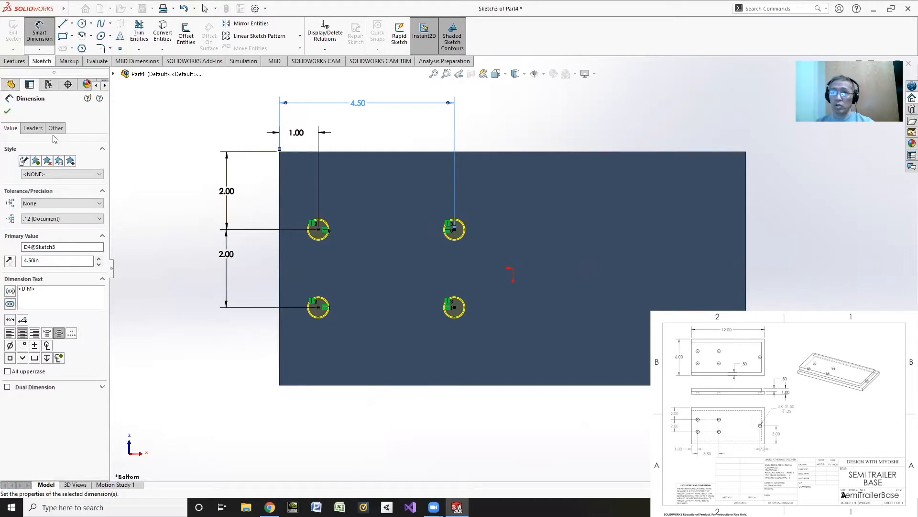
click(7, 111)
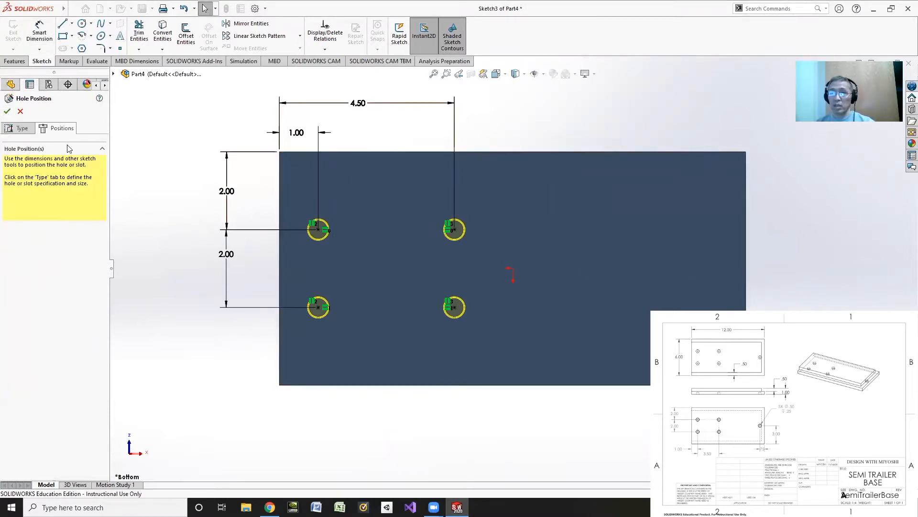
Step: Place a fifth 1/2 in hole near the plate's right end and add a horizontal relation between its point and the origin
click(21, 129)
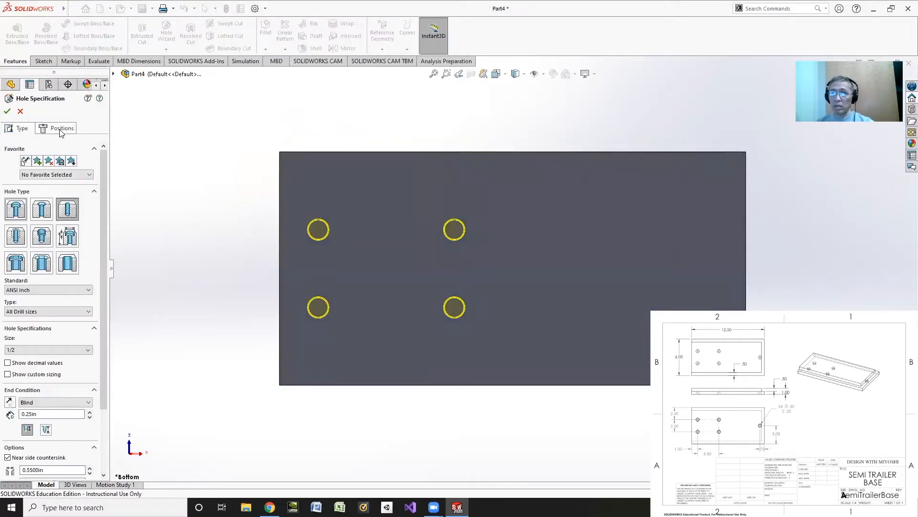
click(63, 128)
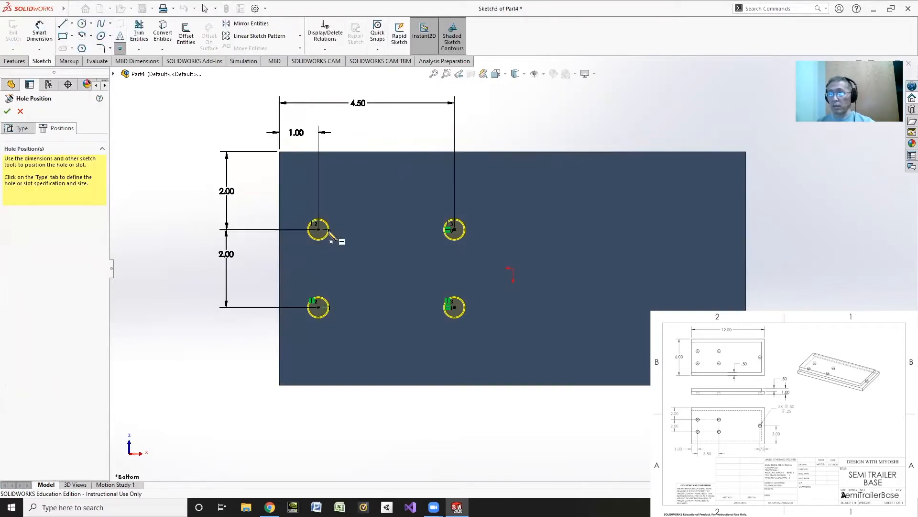
click(682, 246)
click(324, 49)
click(335, 74)
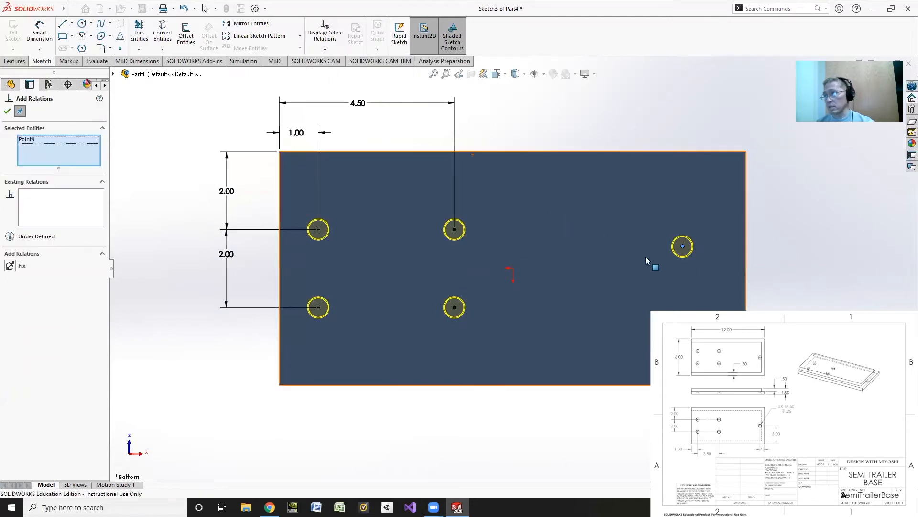
click(513, 268)
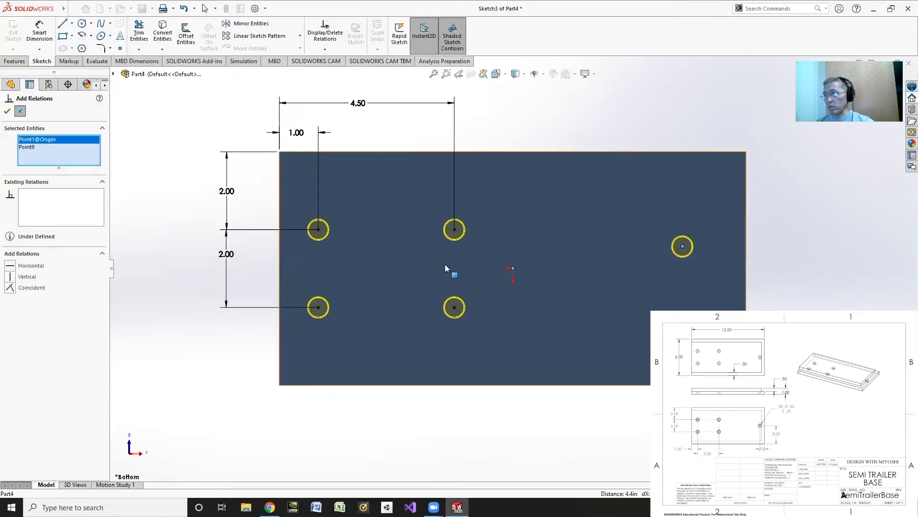
click(13, 268)
Step: Dimension the fifth hole 0.75 in from the plate's right edge and finish the Hole Wizard feature
click(39, 34)
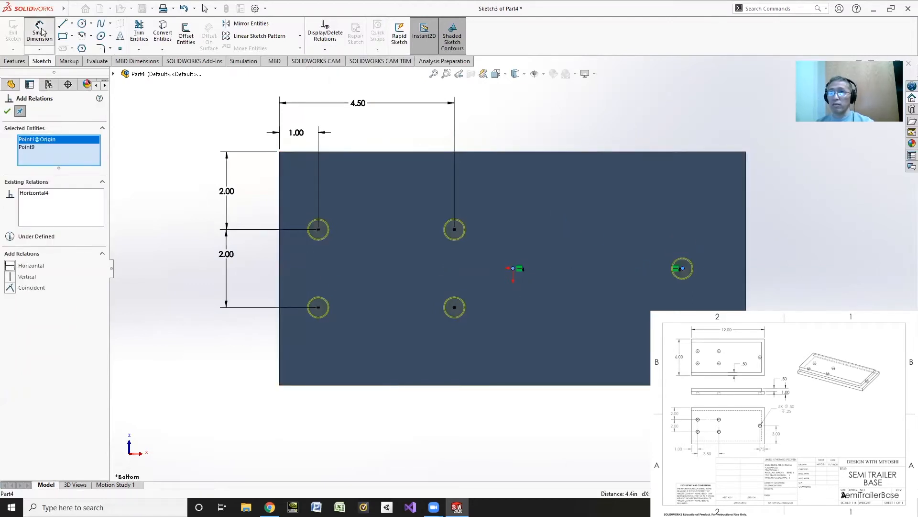
click(682, 268)
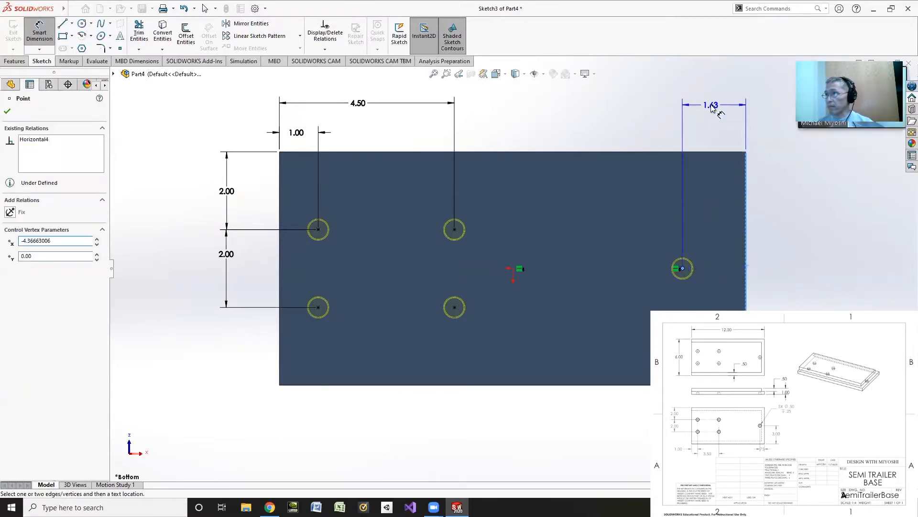
click(710, 117)
text(.75)
key(Return)
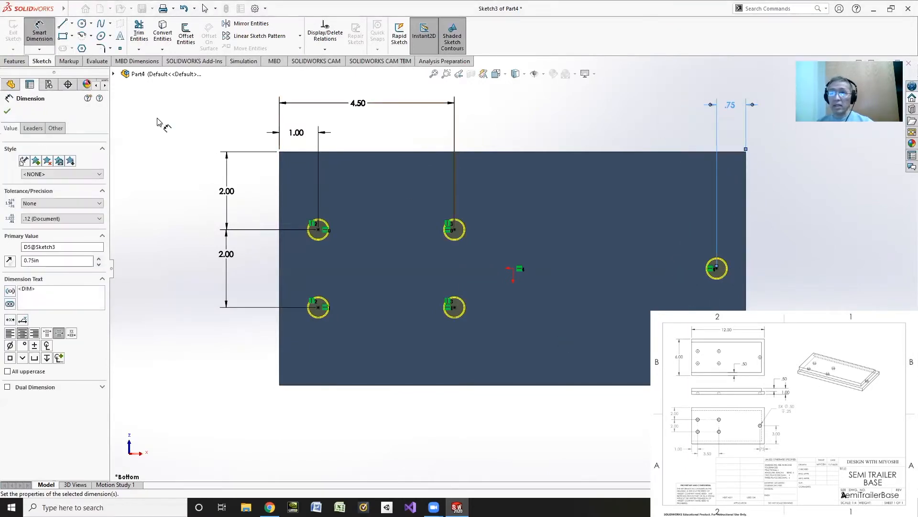
click(7, 111)
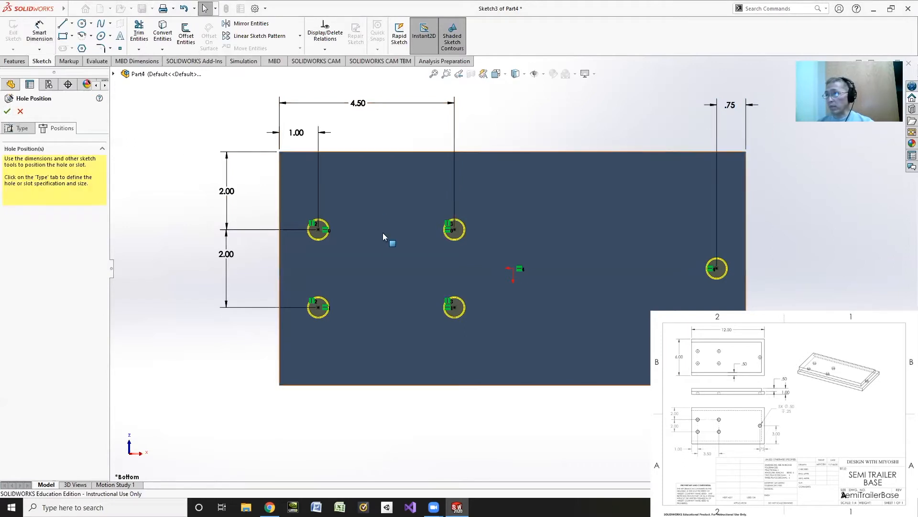
click(7, 111)
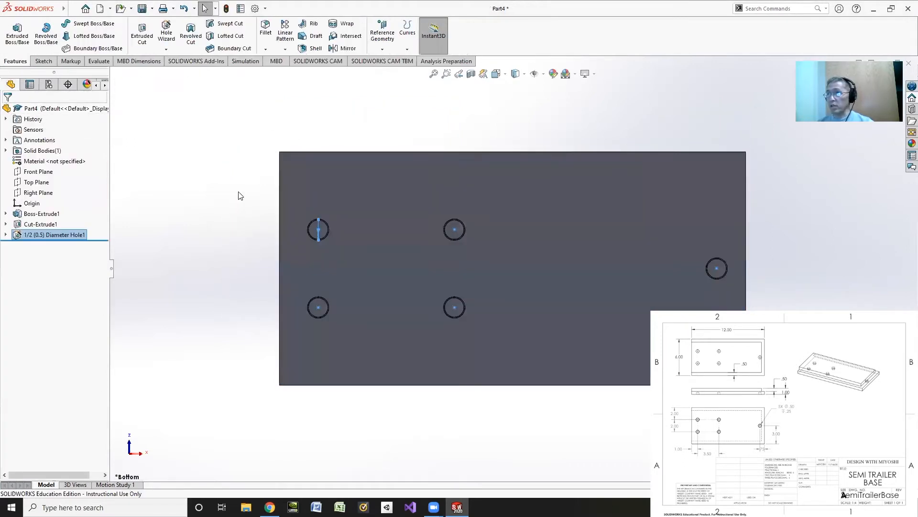
Step: Inspect the finished holes on the plate's underside and save the part as SemiTrailerBase
middle_drag(222, 265, 389, 289)
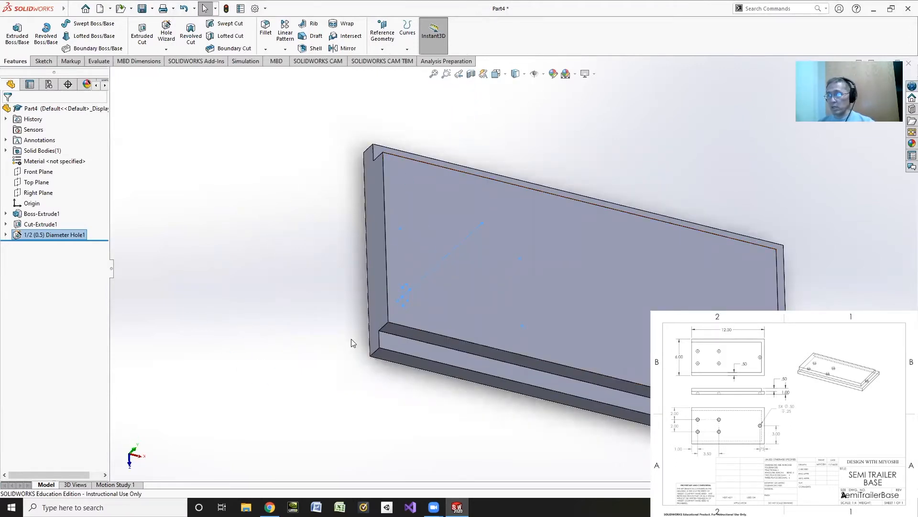
middle_drag(349, 343, 303, 129)
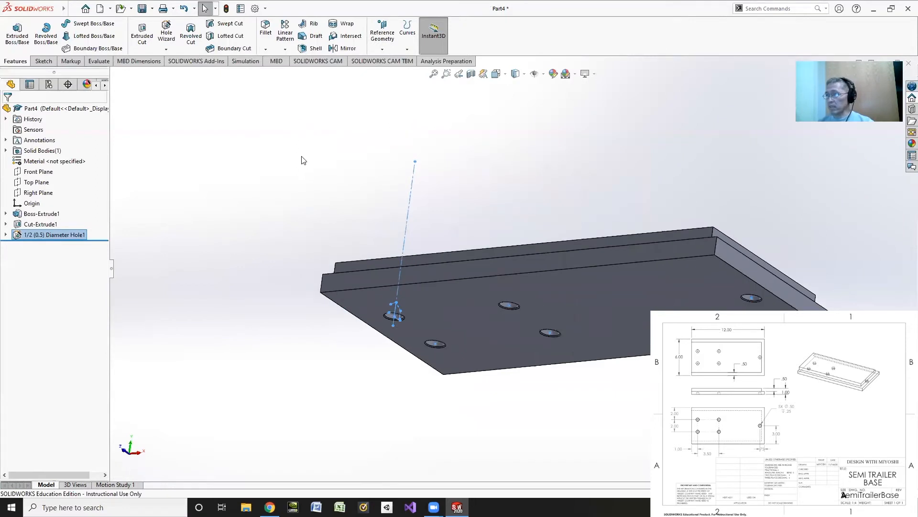
click(142, 8)
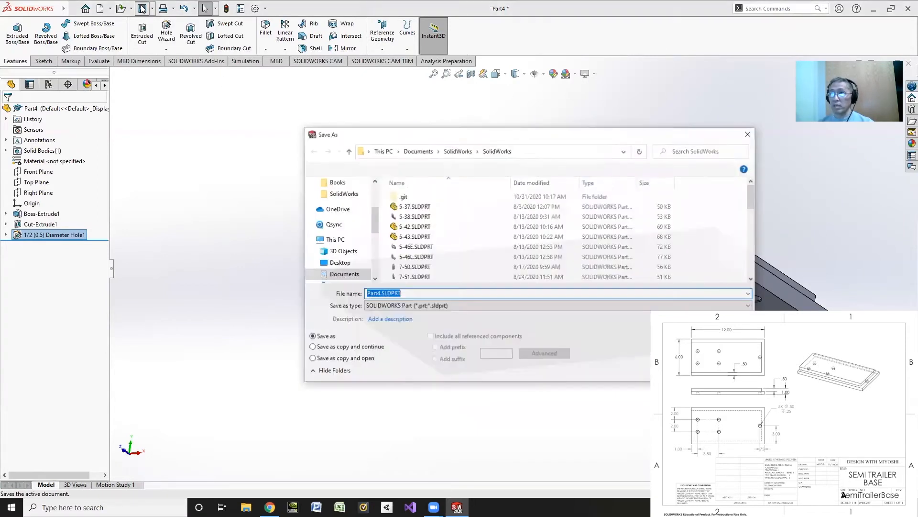
text(TrailerBase)
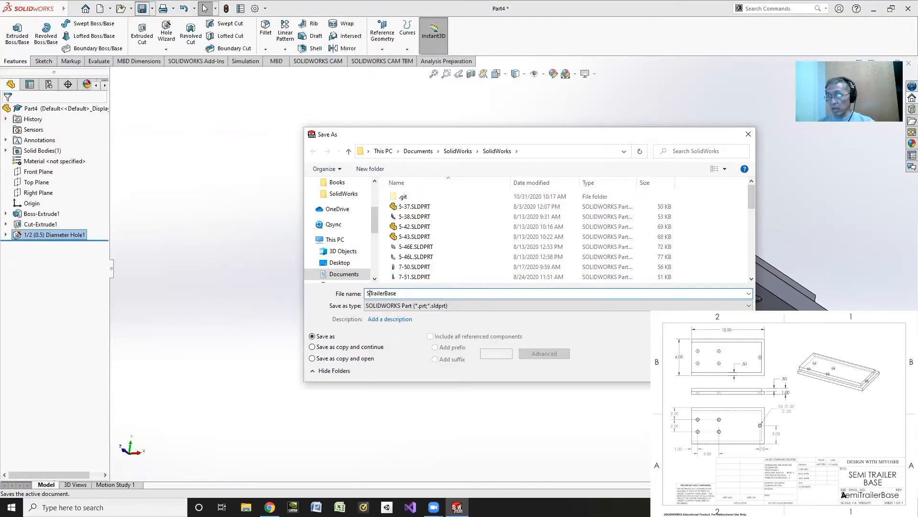
key(Return)
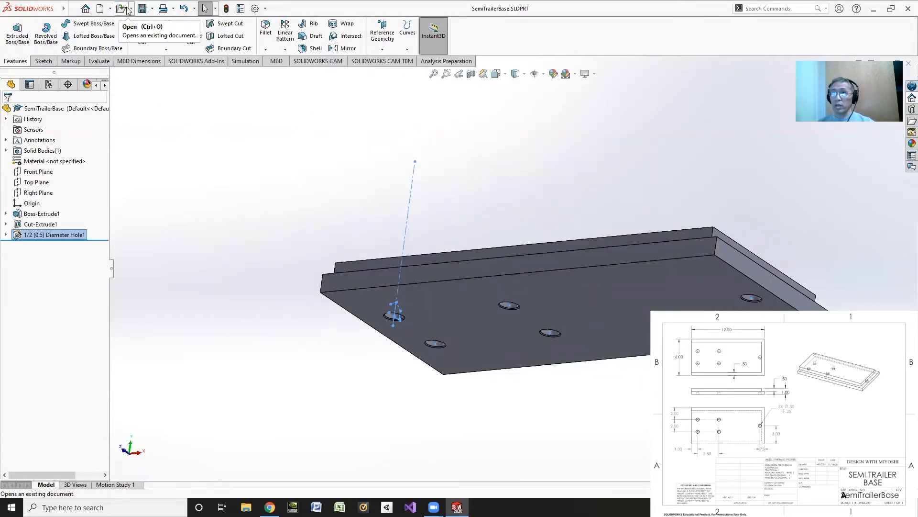
Step: Create a drawing from the SemiTrailerBase part and accept the sheet format
click(71, 8)
click(70, 13)
click(71, 9)
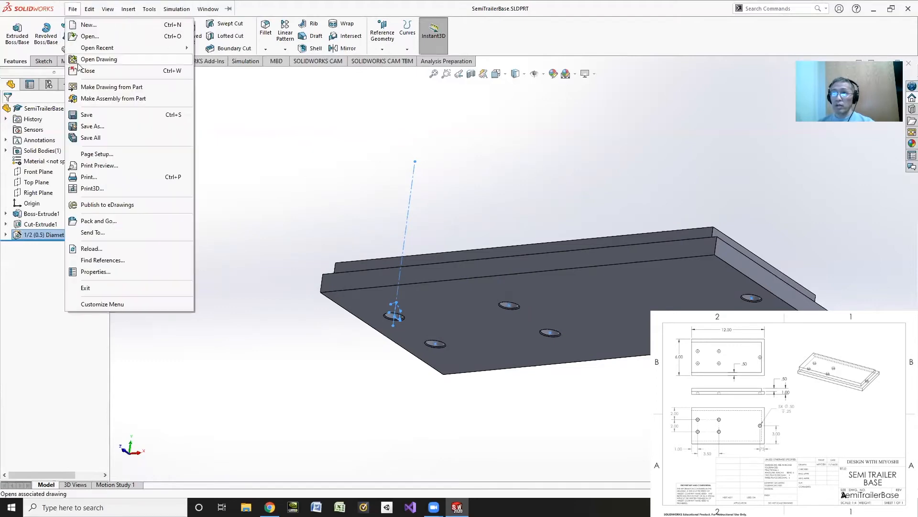
click(93, 87)
click(477, 311)
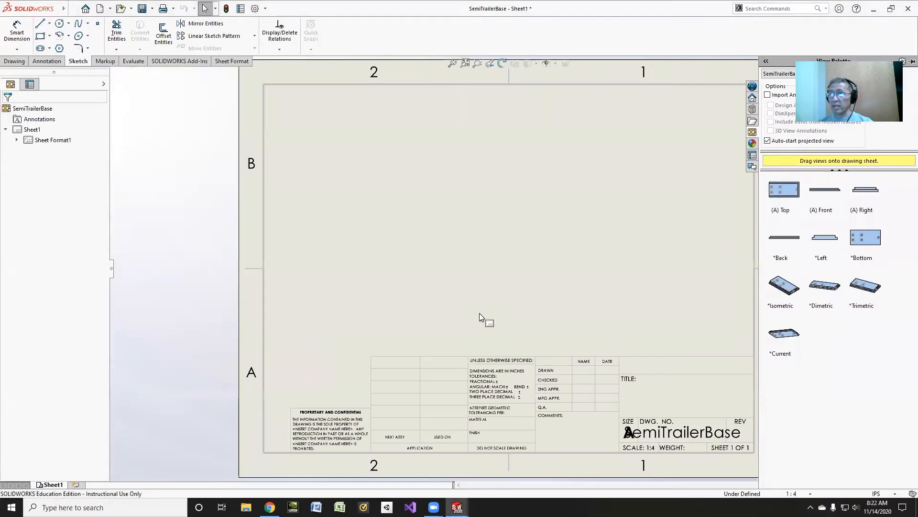
Step: Insert front, top, right and trimetric model views of the part on the sheet with hidden lines visible
click(14, 61)
click(103, 111)
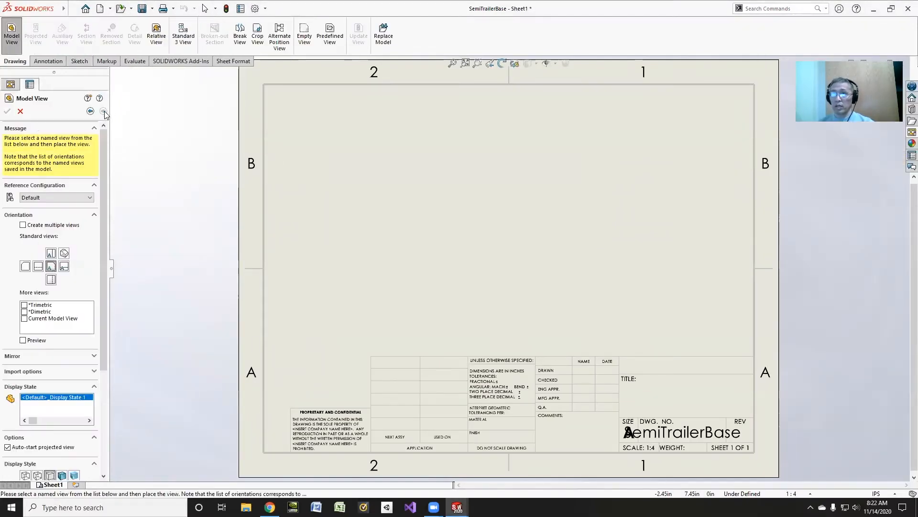
click(23, 225)
click(50, 266)
click(64, 279)
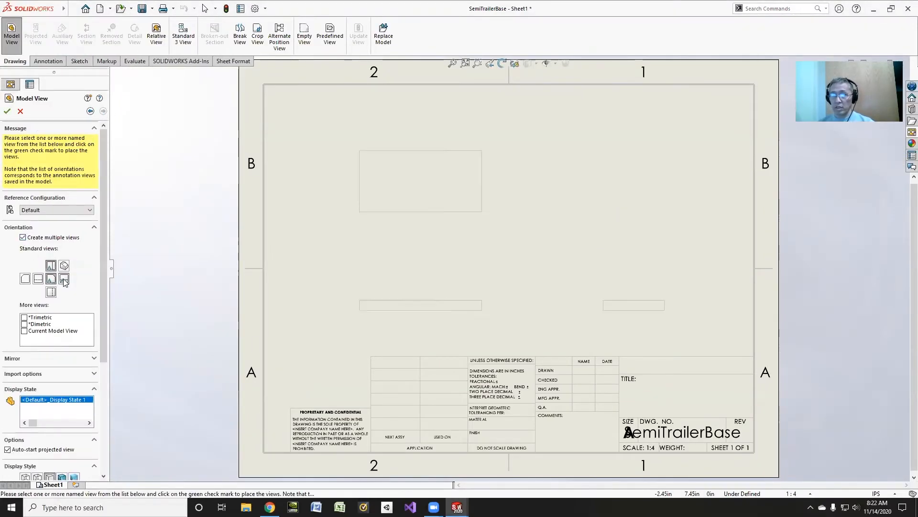
click(24, 317)
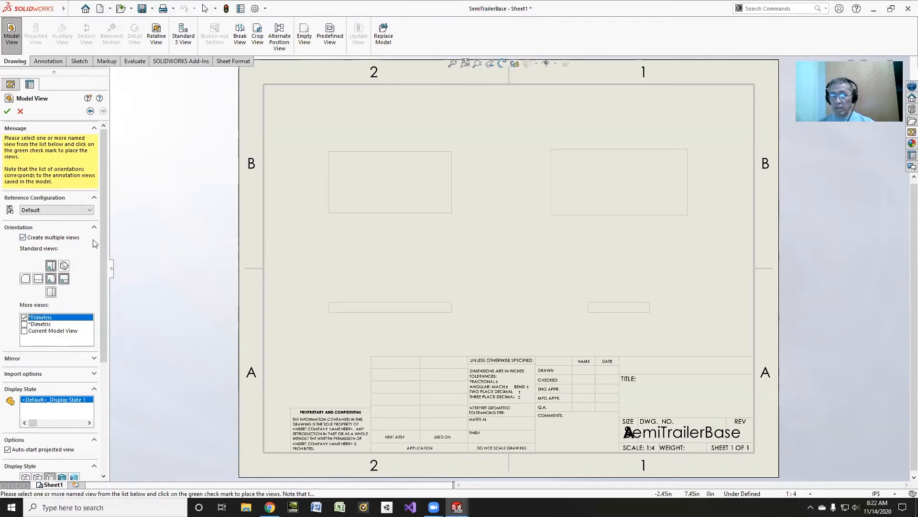
scroll(86, 258, down, 5)
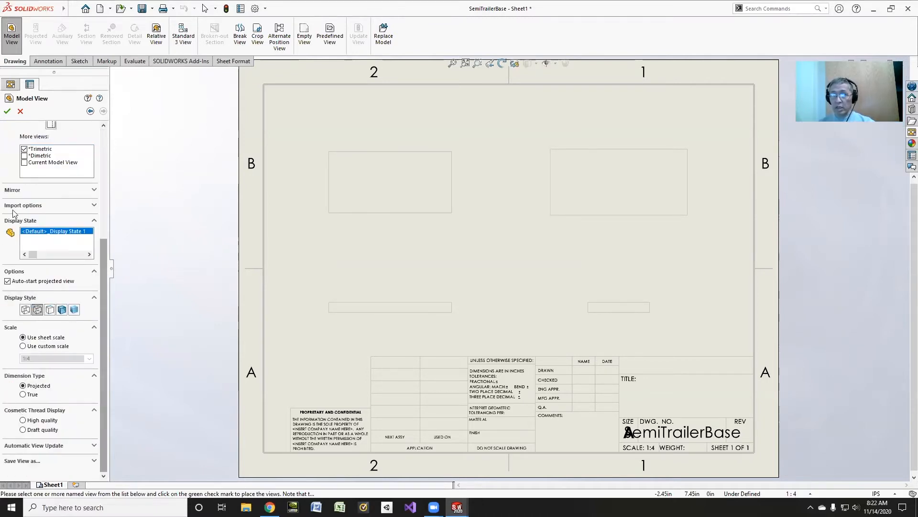
click(8, 113)
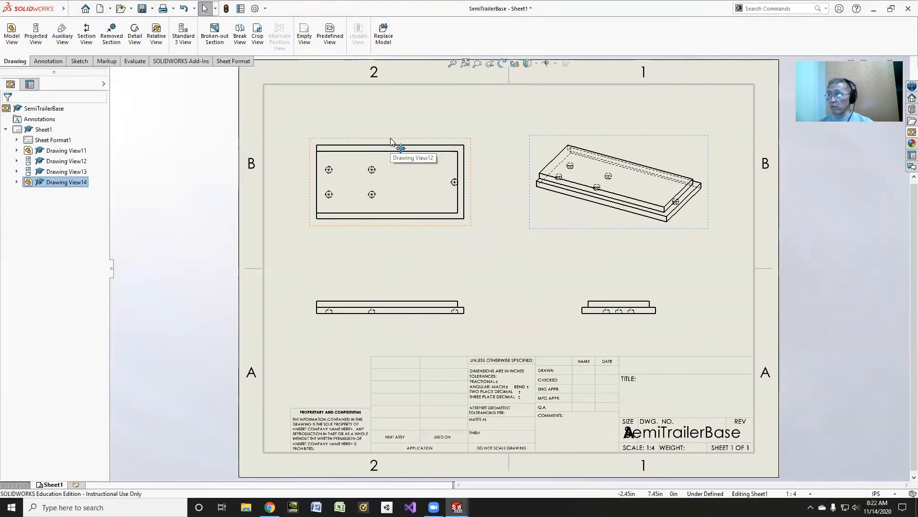
Step: Move the top view down toward the front view and delete the front and right side views
drag(390, 138, 390, 199)
click(469, 304)
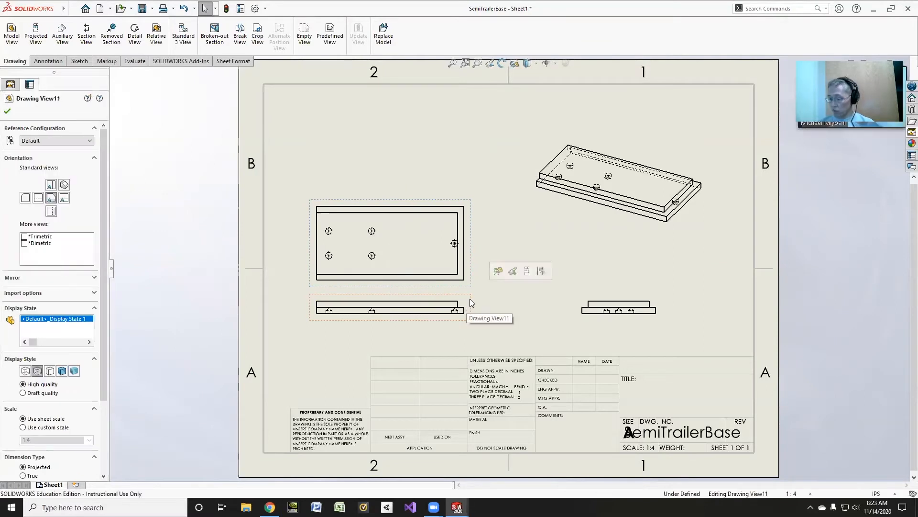
key(Delete)
click(452, 179)
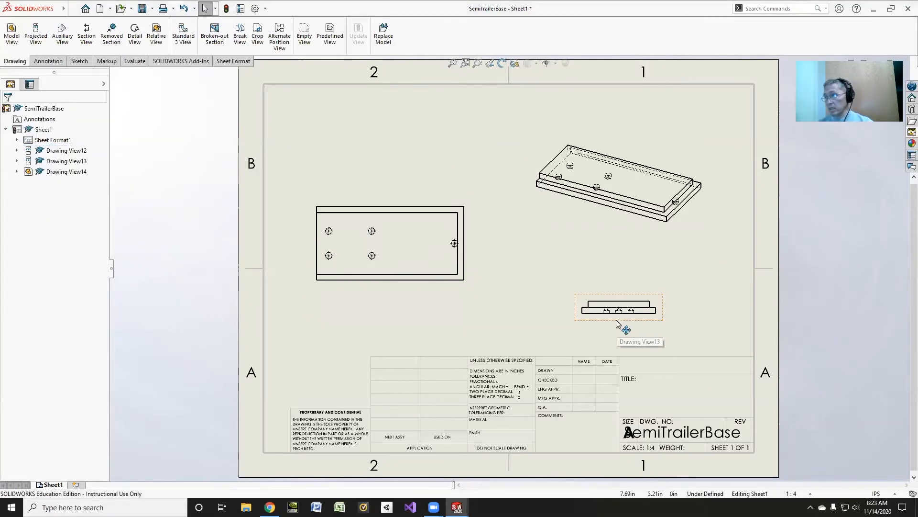
click(617, 324)
key(Delete)
click(456, 178)
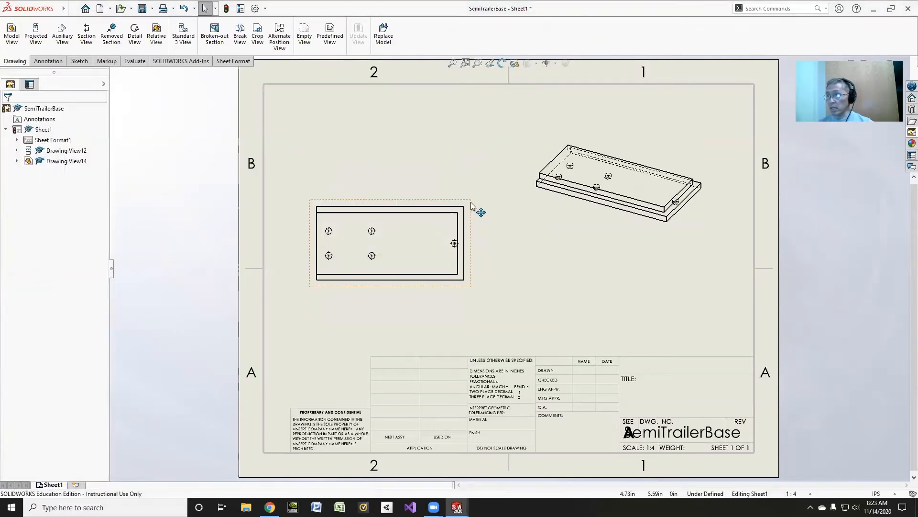
Step: Reposition the top view and try projecting an edge view above it
mouse_move(476, 209)
mouse_down()
mouse_move(481, 236)
mouse_move(496, 239)
mouse_up()
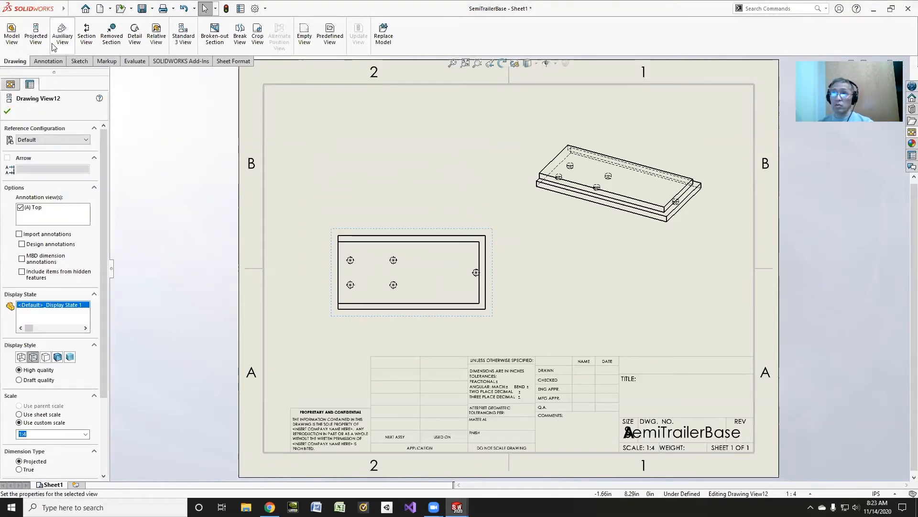
click(35, 33)
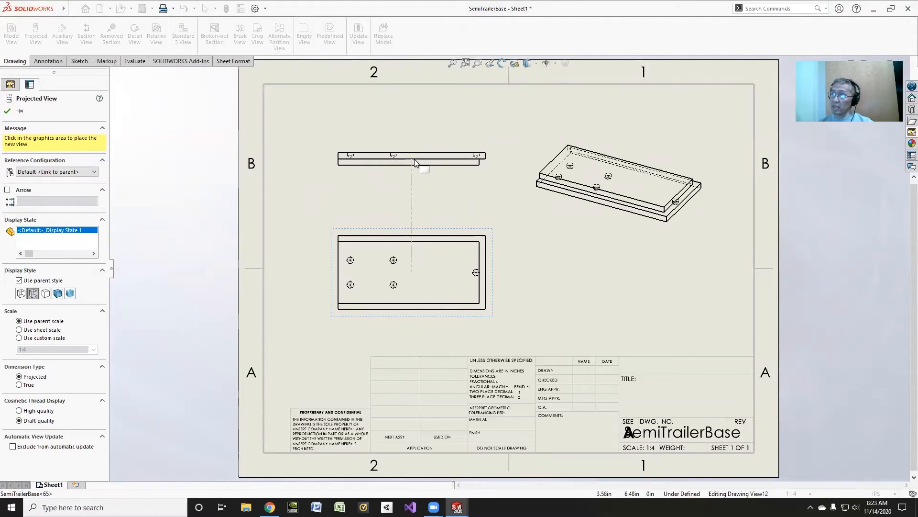
click(415, 163)
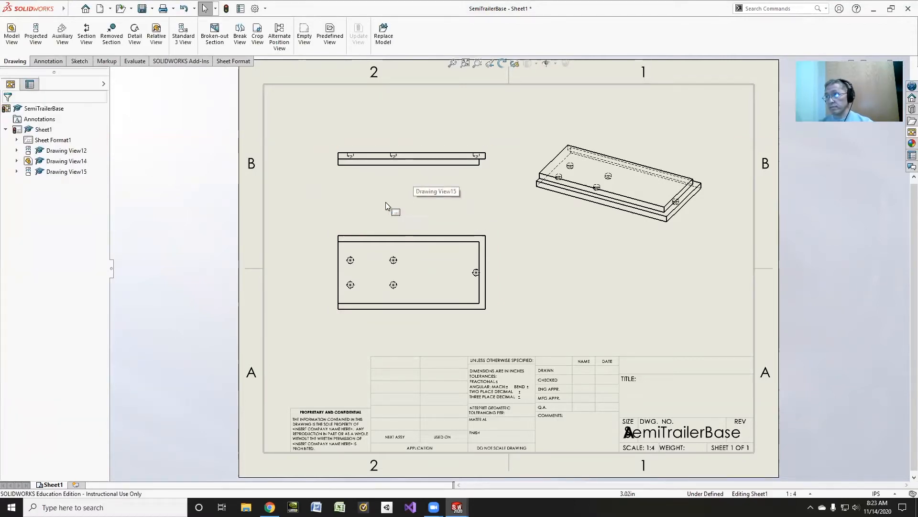
mouse_move(384, 230)
mouse_down()
mouse_move(383, 197)
mouse_move(384, 208)
mouse_up()
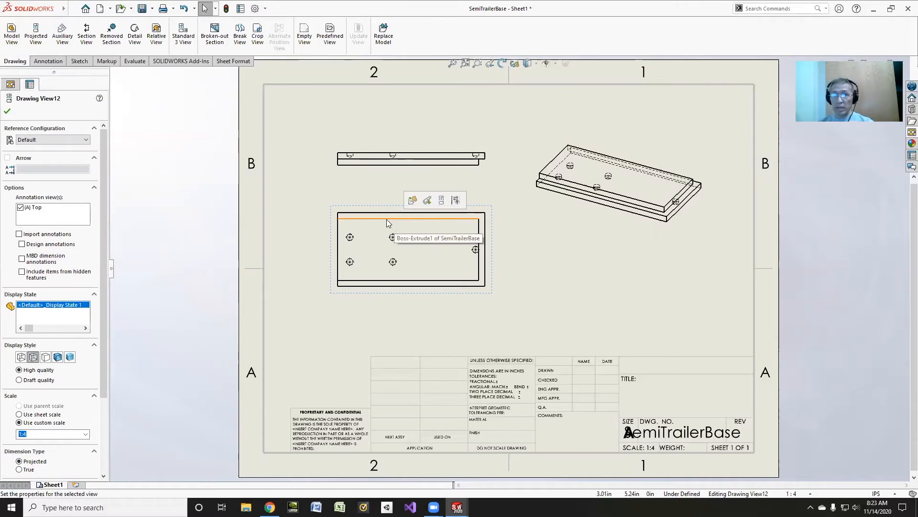
Step: Undo the projected view, the view moves and the deletions back to the original four-view layout
key(super)
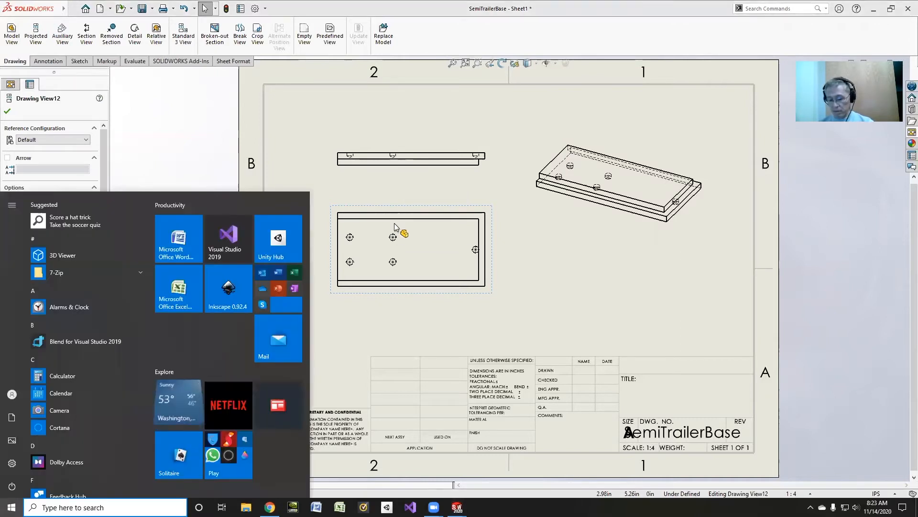
key(super)
key(ctrl+z)
key(ctrl+z)
key(ctrl+z)
key(ctrl+z)
key(ctrl+z)
key(ctrl+z)
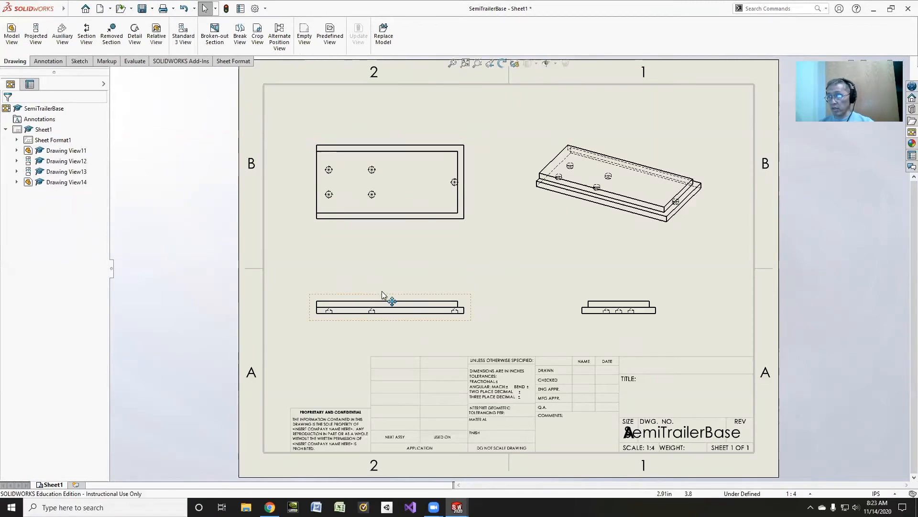
Step: Move the front and top views up the sheet, leaving room for another view beneath the front view
drag(382, 295, 388, 226)
drag(396, 143, 396, 115)
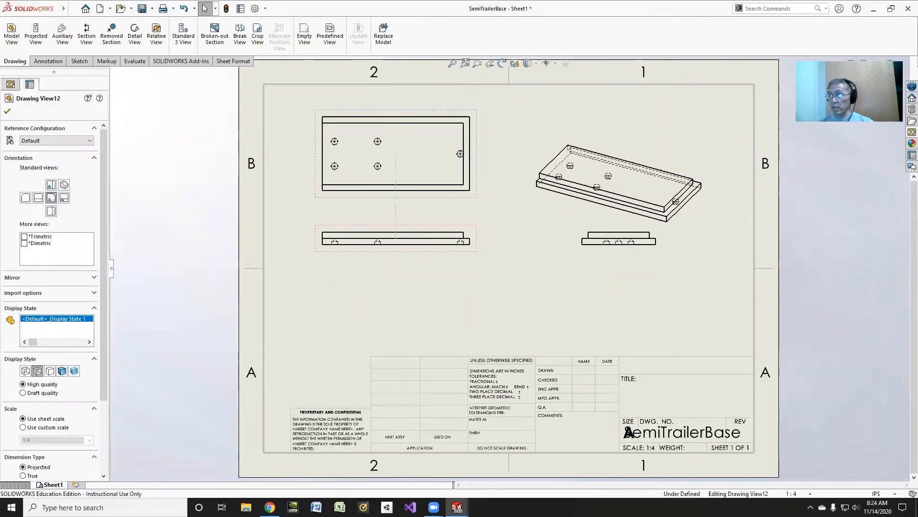
click(622, 237)
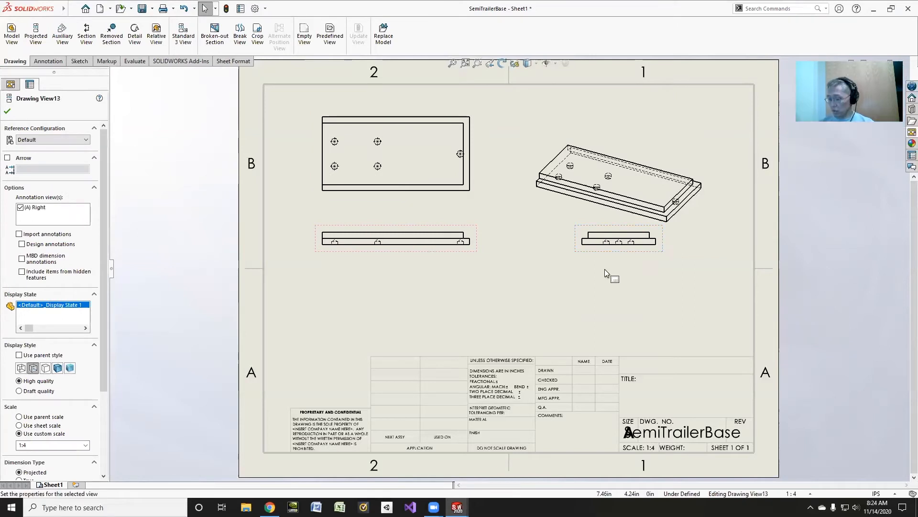
drag(477, 232, 474, 217)
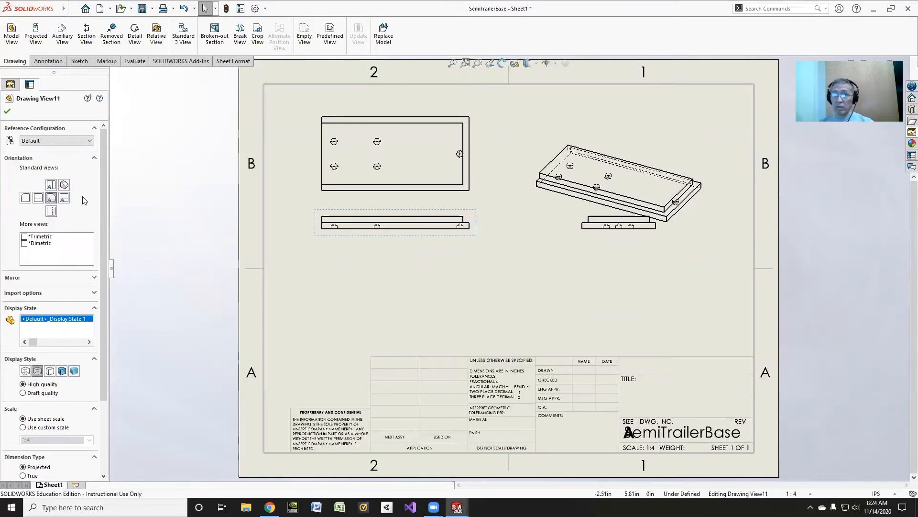
click(7, 111)
Step: Project a bottom view from the front view and place it directly beneath
click(36, 34)
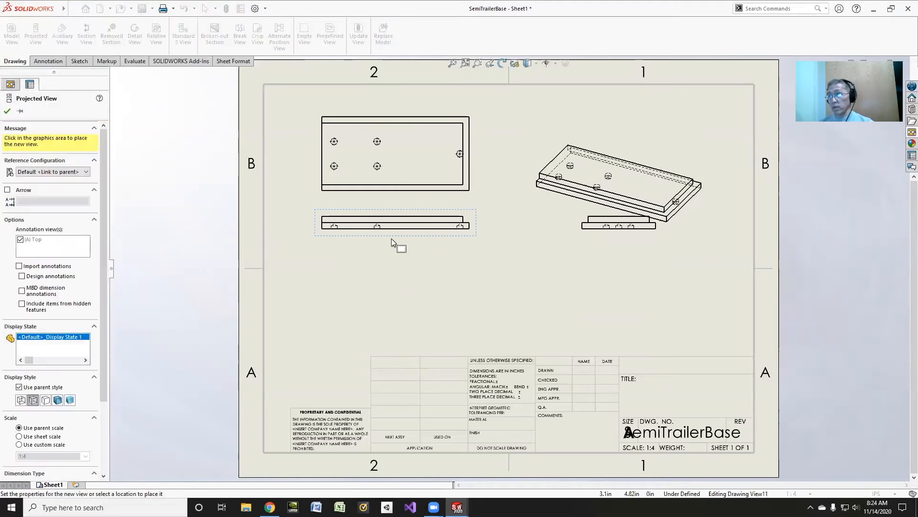
click(408, 307)
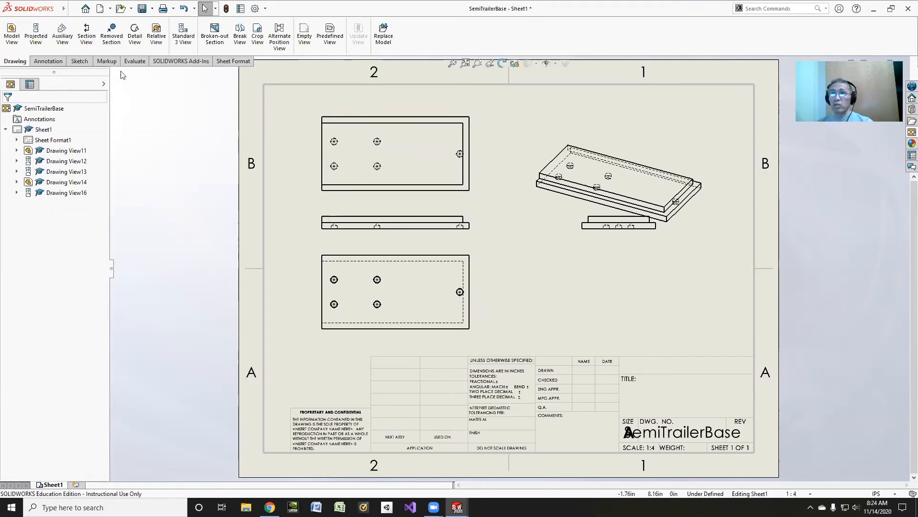
Step: Insert model items from the entire model to bring the marked dimensions into all views
click(46, 62)
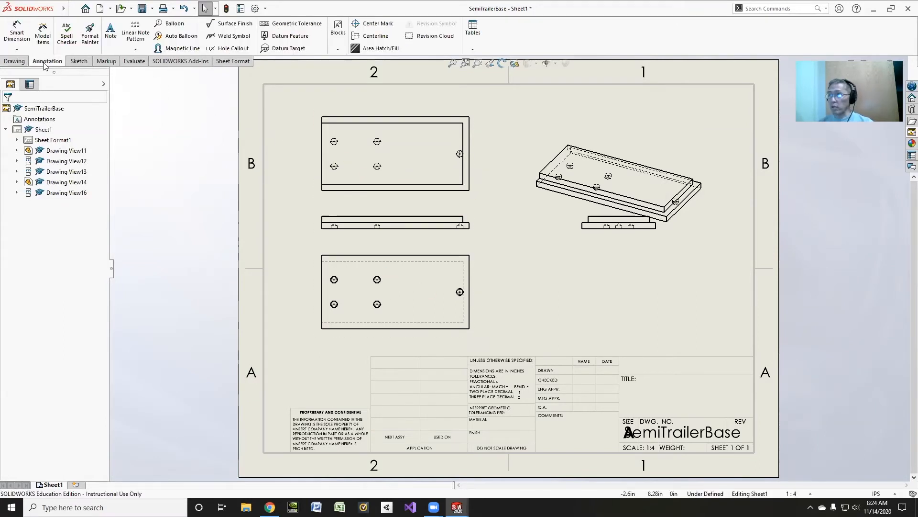
click(43, 35)
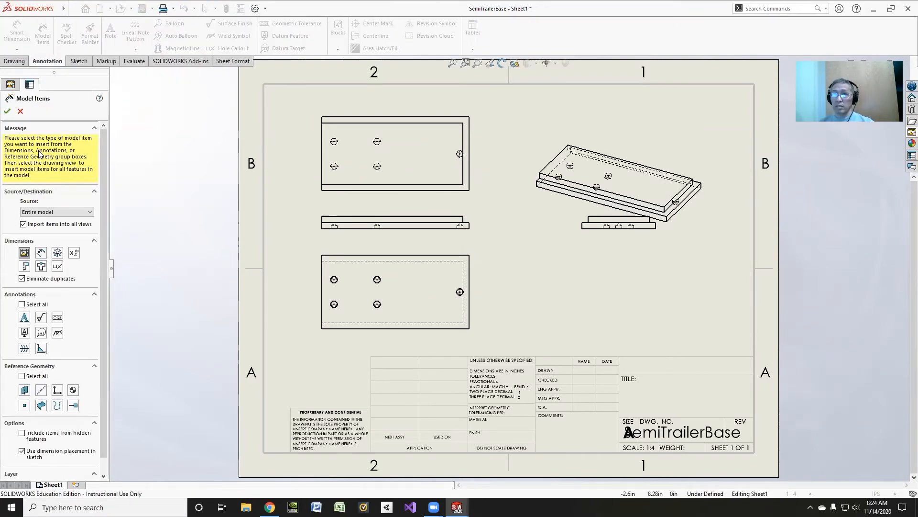
click(7, 111)
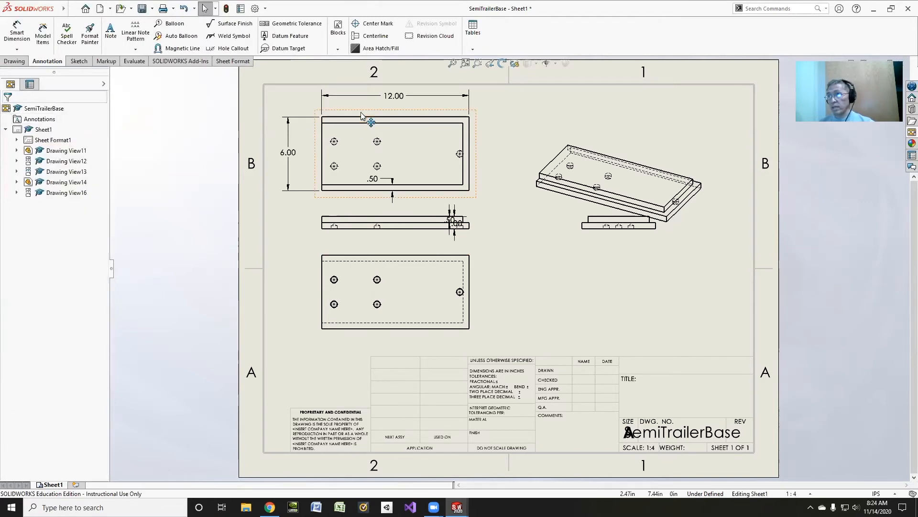
Step: Rearrange the 12.00 and .50 dimensions on the top view and pull the .50 and 1.00 front view dimensions clear of the part
click(394, 99)
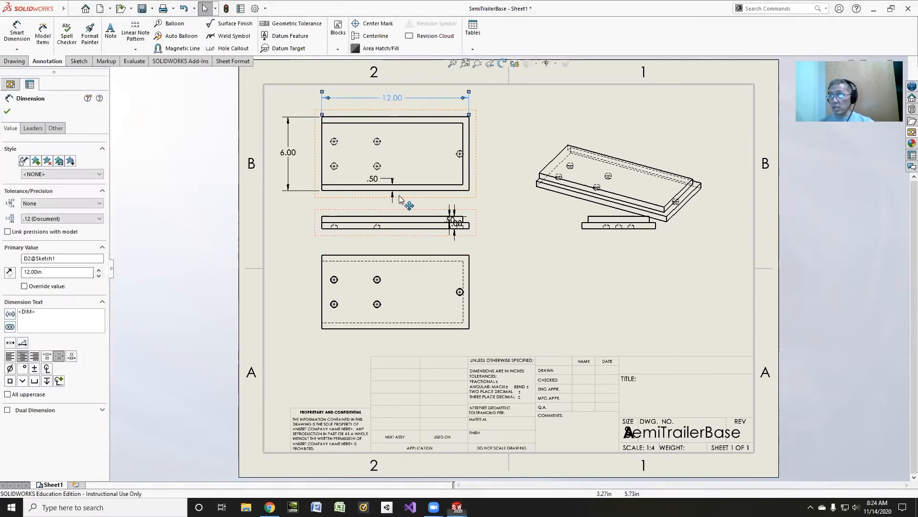
drag(375, 179, 405, 179)
click(436, 168)
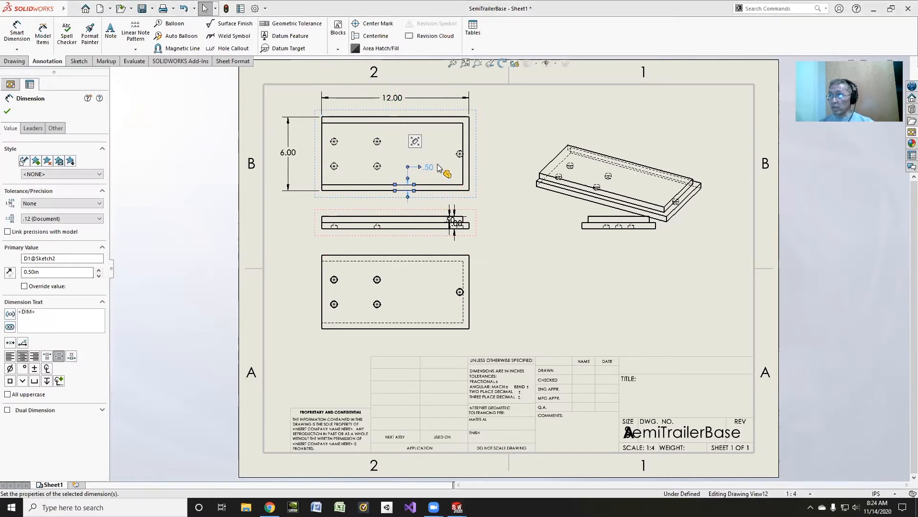
drag(463, 225, 490, 202)
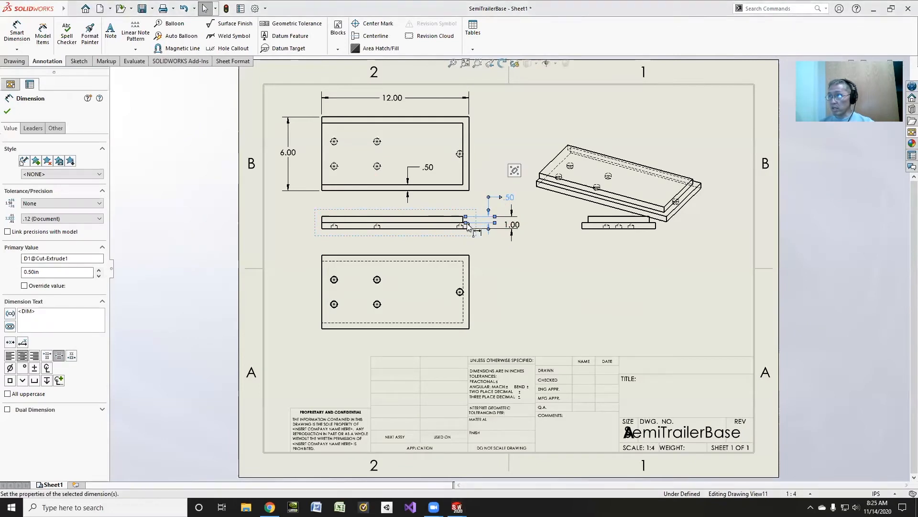
click(490, 251)
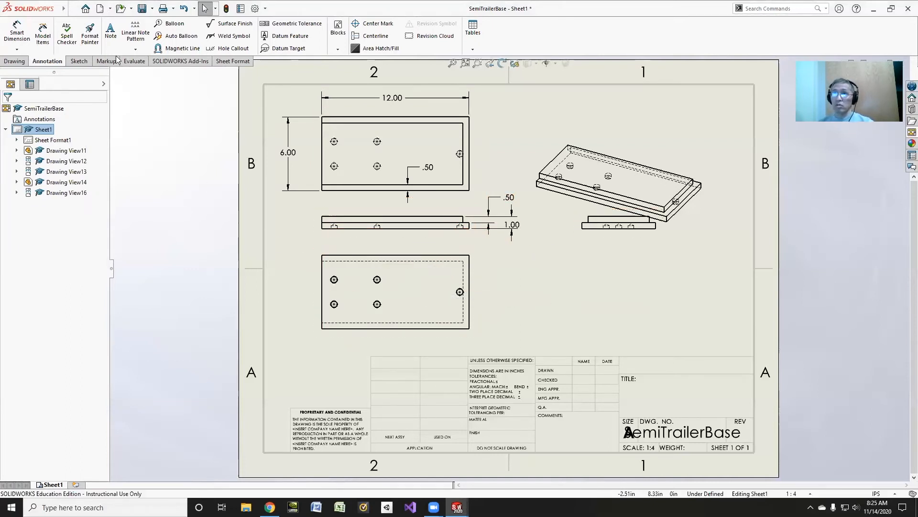
Step: Dimension the diameter of the single end hole in the bottom view, placing the text outside the plate
click(17, 29)
scroll(479, 293, down, 5)
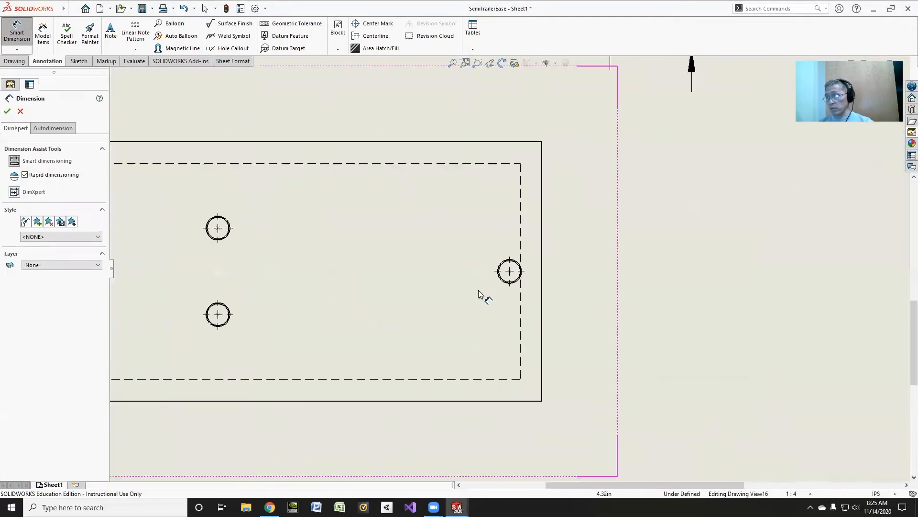
click(517, 269)
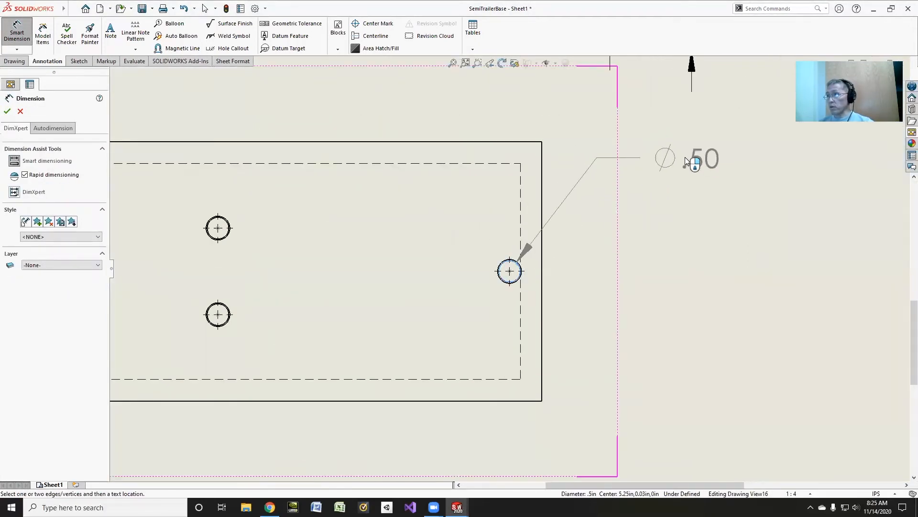
click(697, 150)
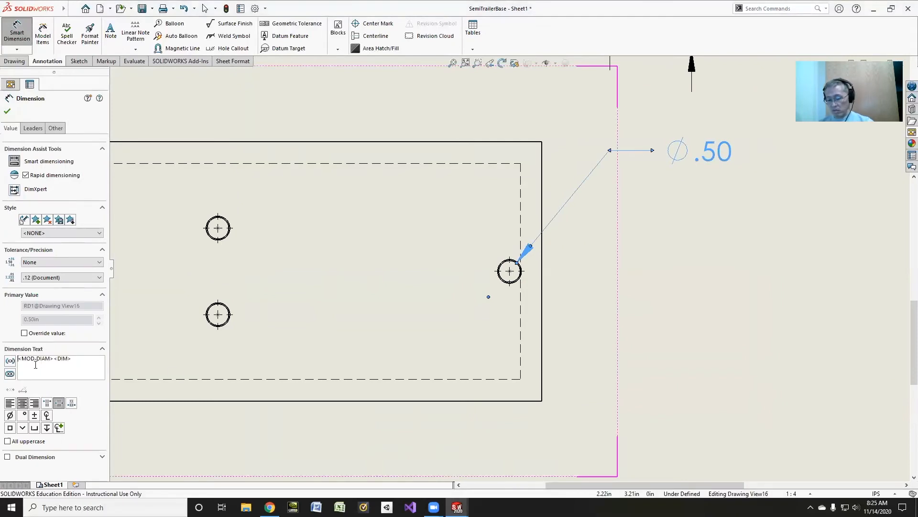
Step: Add the prefix 5X and a second line with the hole depth symbol and .25 to the hole's diameter dimension
text(5X)
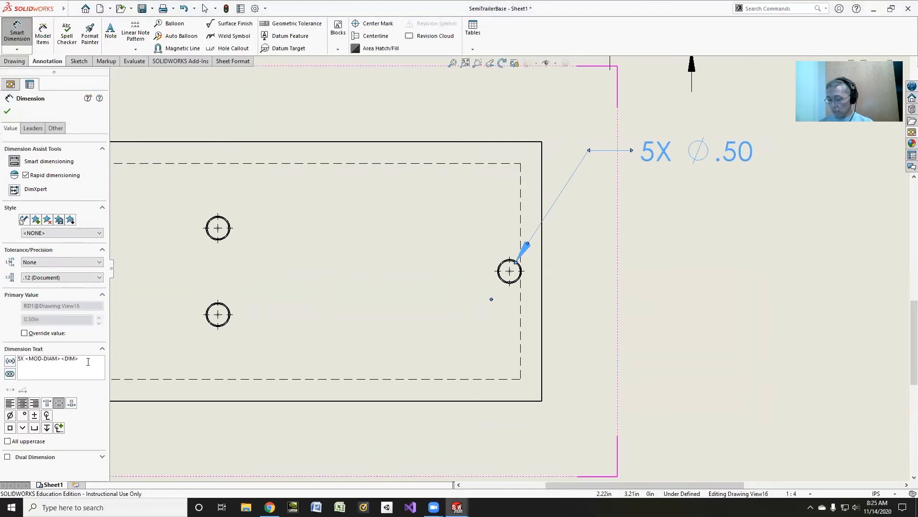
click(47, 428)
text(.25)
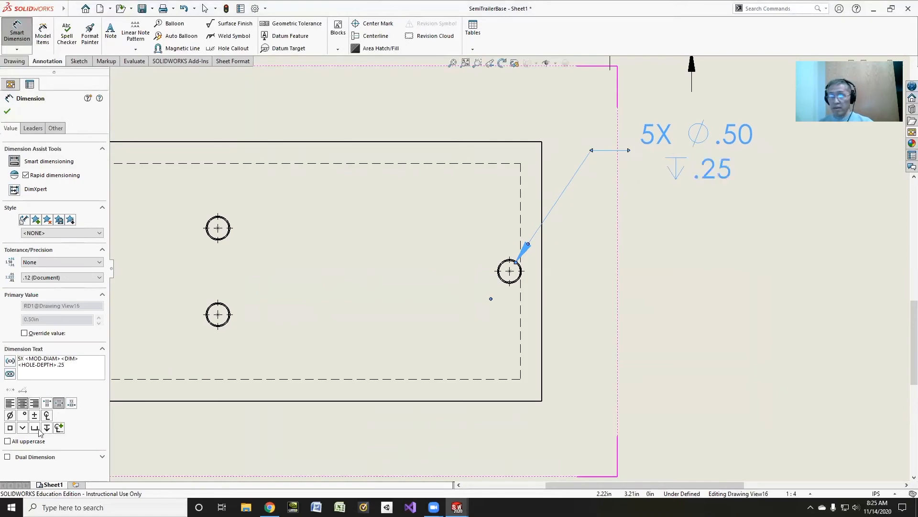
click(8, 111)
scroll(363, 293, up, 1)
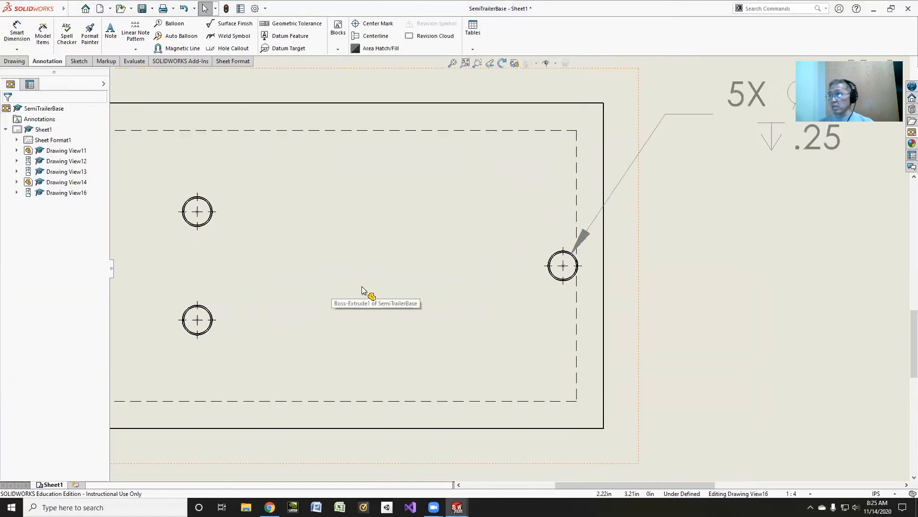
scroll(362, 293, down, 5)
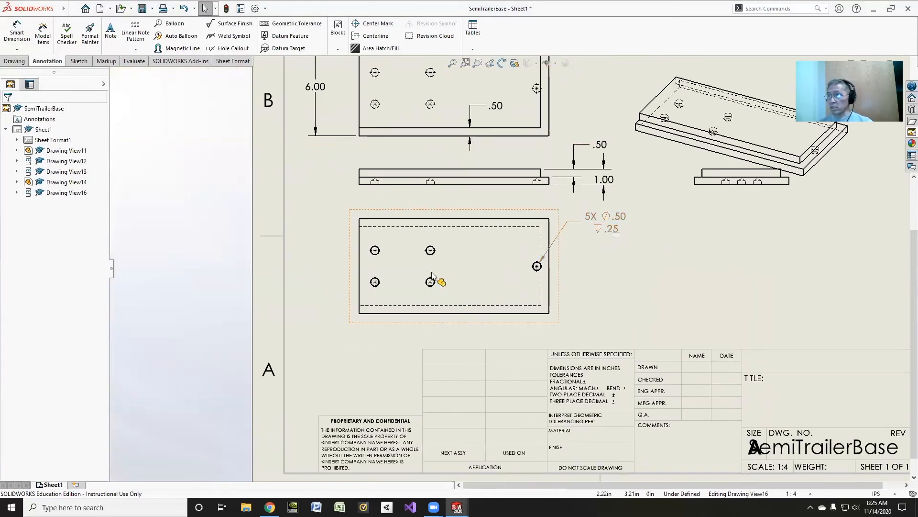
Step: Draw construction centerlines in the bottom view joining the centers of the left hole pair and the lower hole pair of the four-hole pattern
click(17, 36)
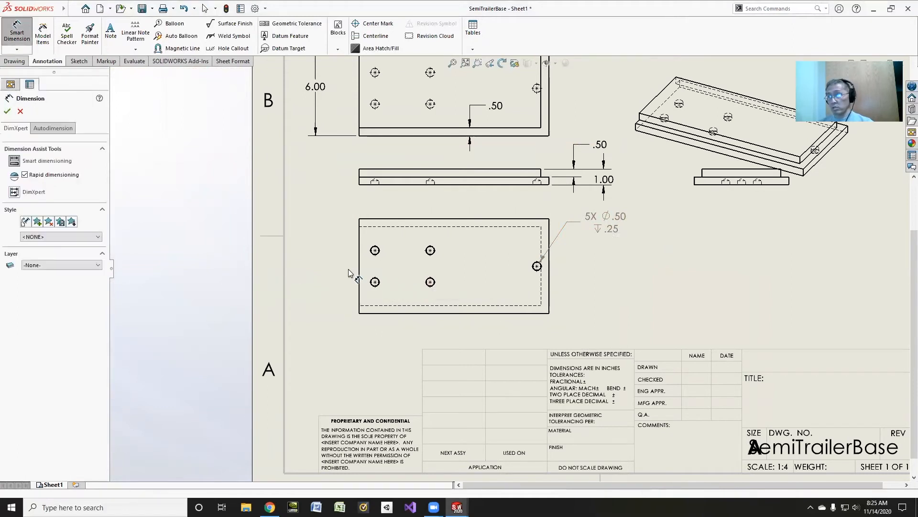
click(78, 61)
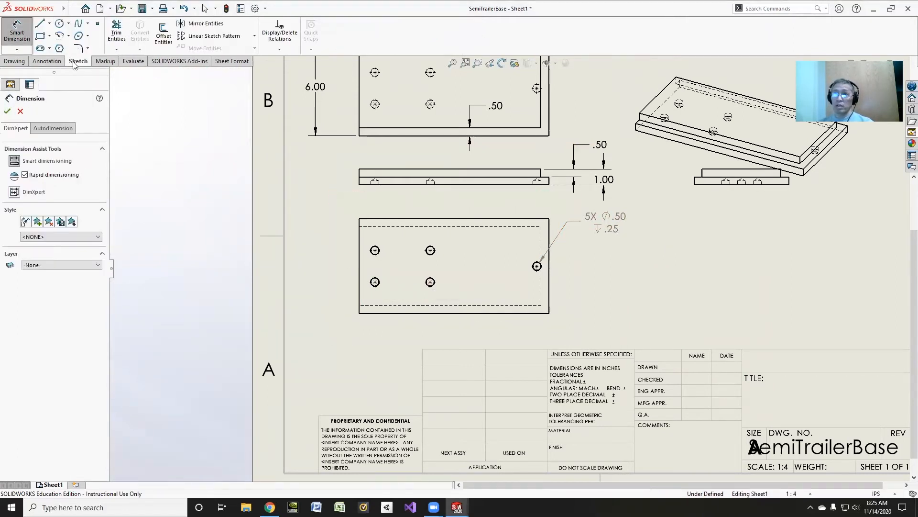
click(49, 22)
click(60, 42)
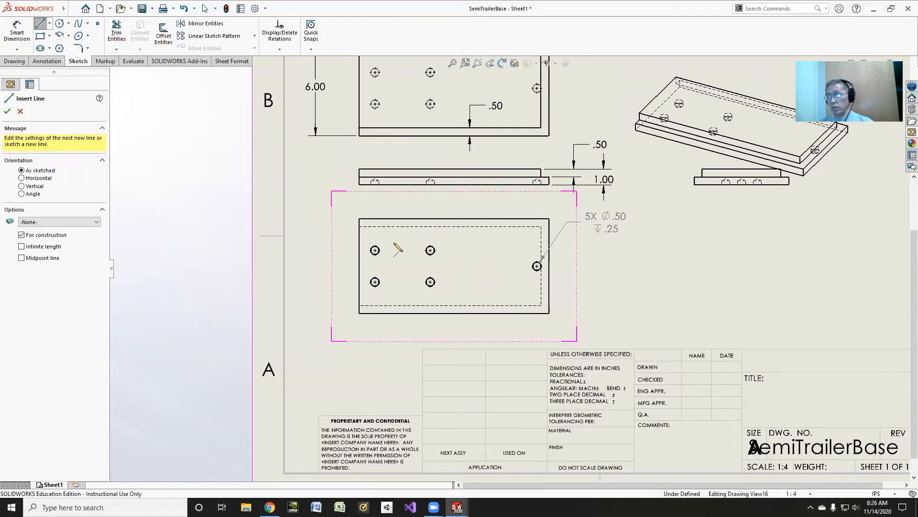
click(375, 250)
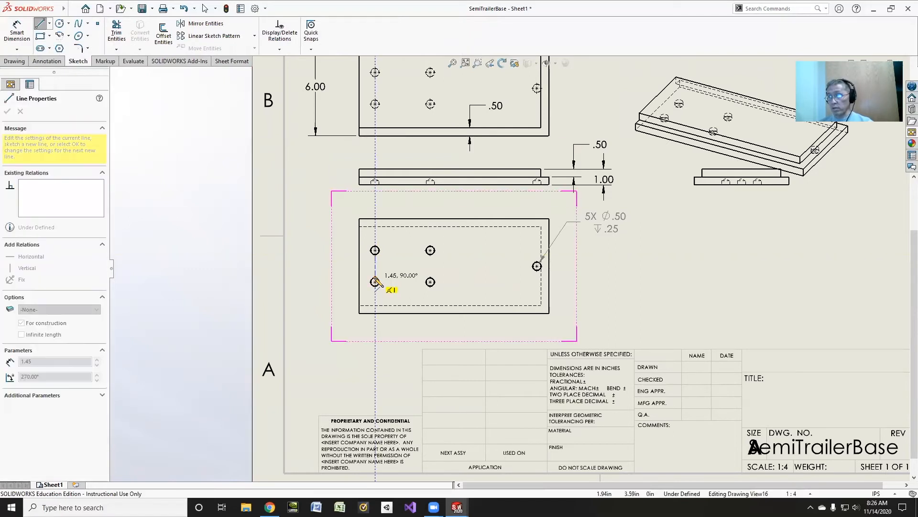
click(375, 281)
right_click(398, 282)
click(415, 302)
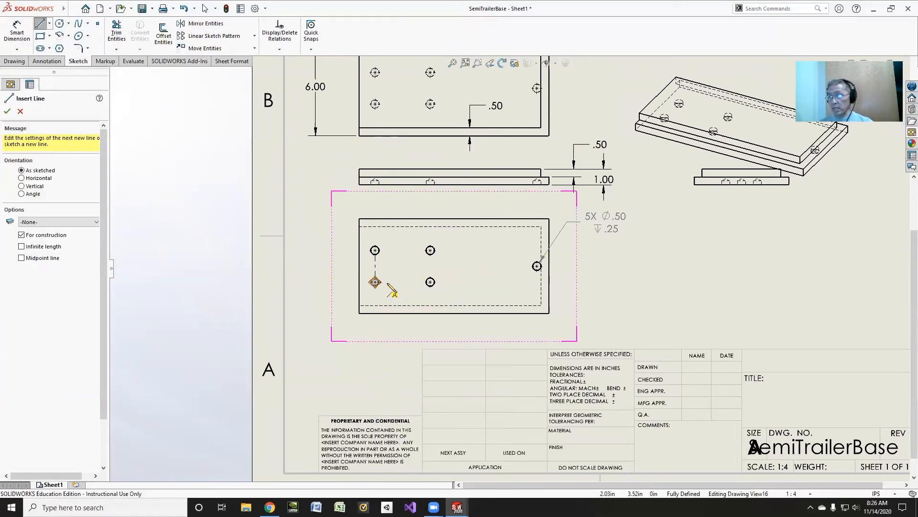
click(376, 281)
right_click(475, 284)
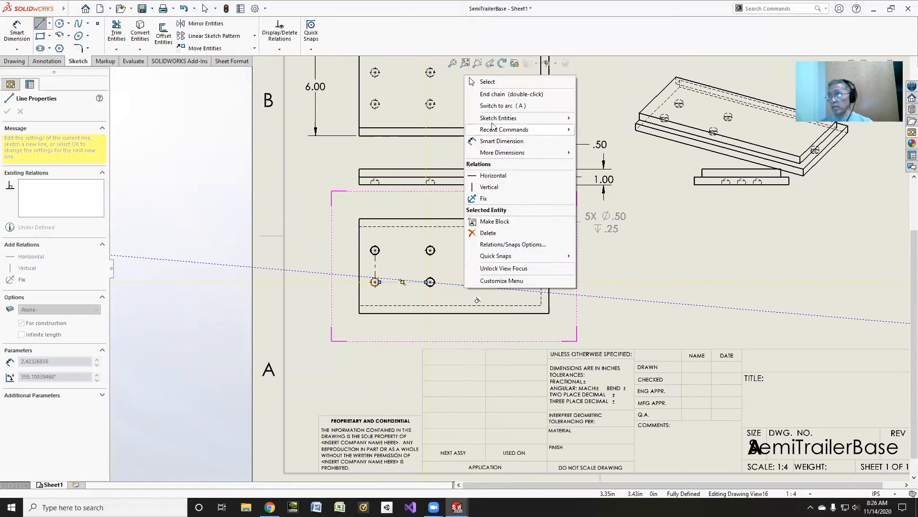
click(511, 94)
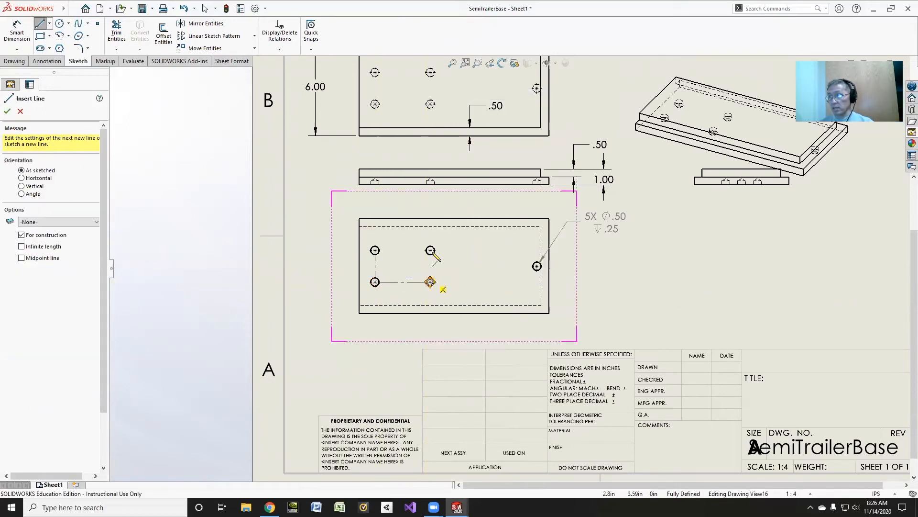
Step: Complete the centerline rectangle through the four-hole pattern with construction lines along its right and upper hole pairs
click(430, 281)
click(430, 250)
right_click(446, 259)
click(471, 280)
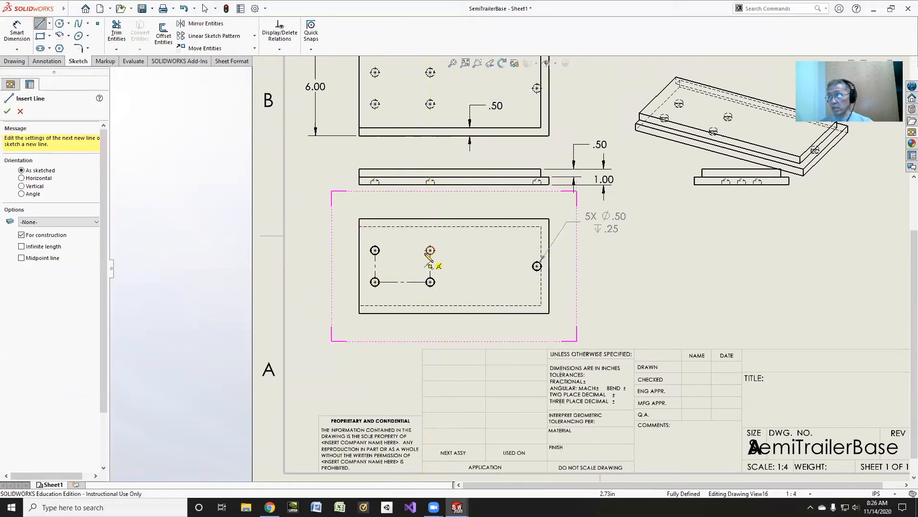
click(431, 251)
click(375, 250)
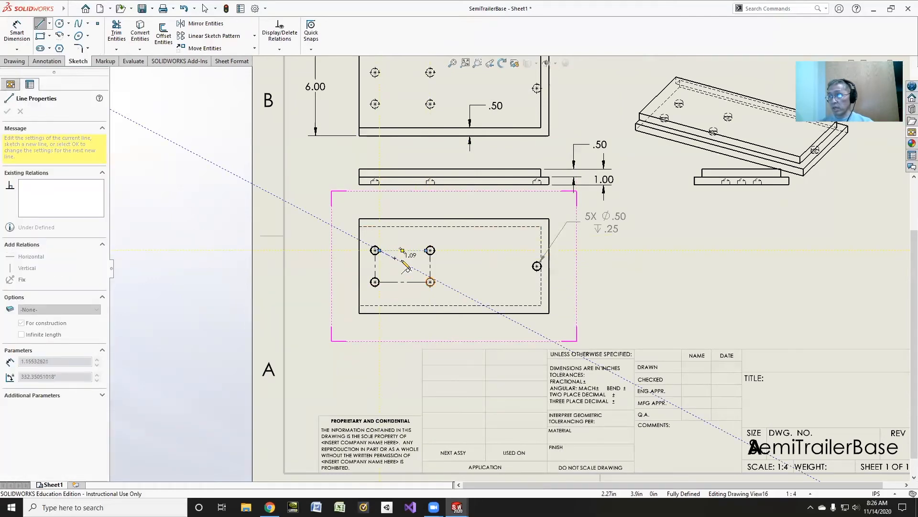
right_click(406, 267)
click(433, 271)
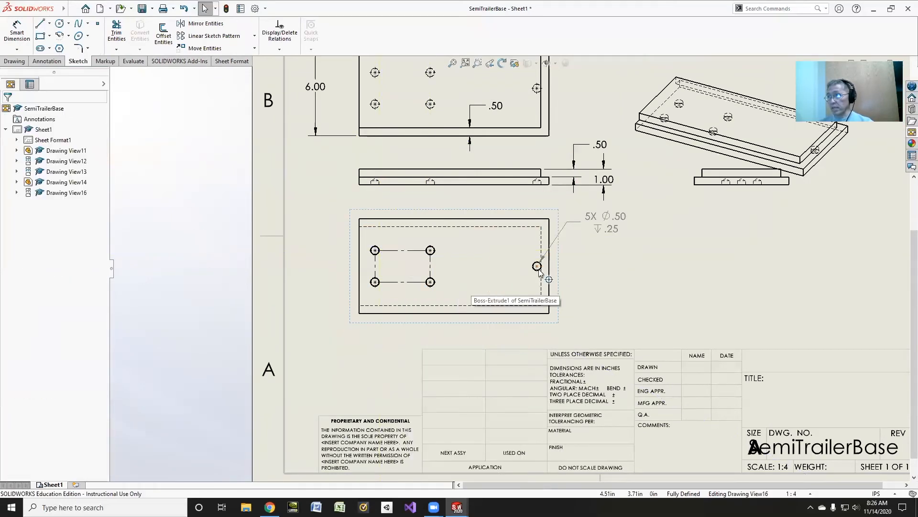
Step: Dimension the horizontal distance from the single end hole's center to the plate's right edge, placing the text below the bottom view
click(17, 31)
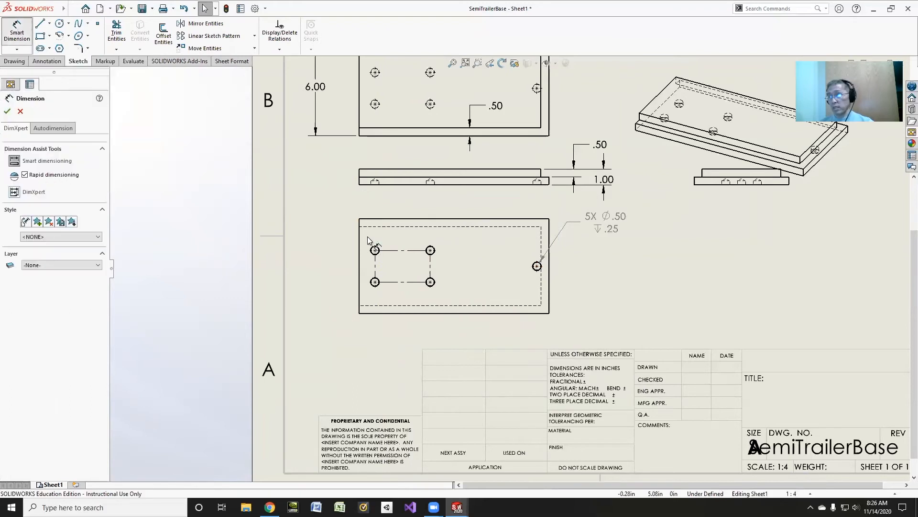
click(537, 267)
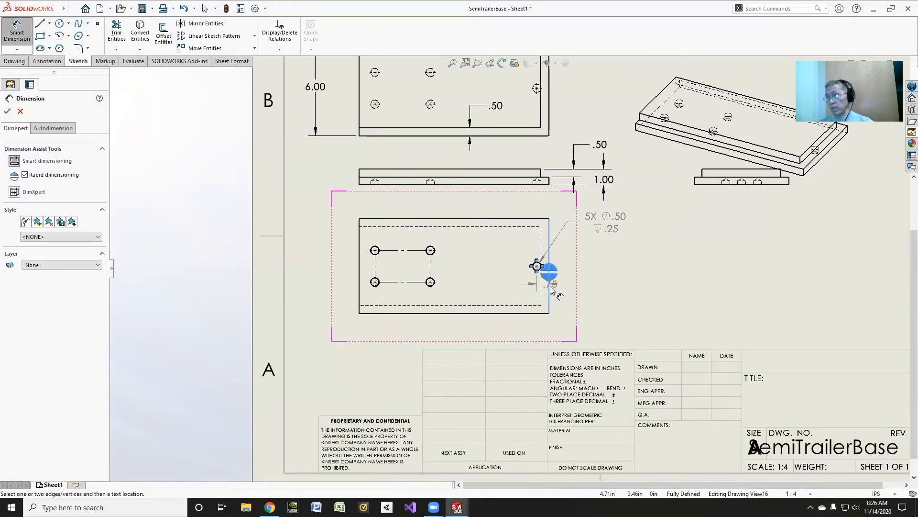
click(542, 329)
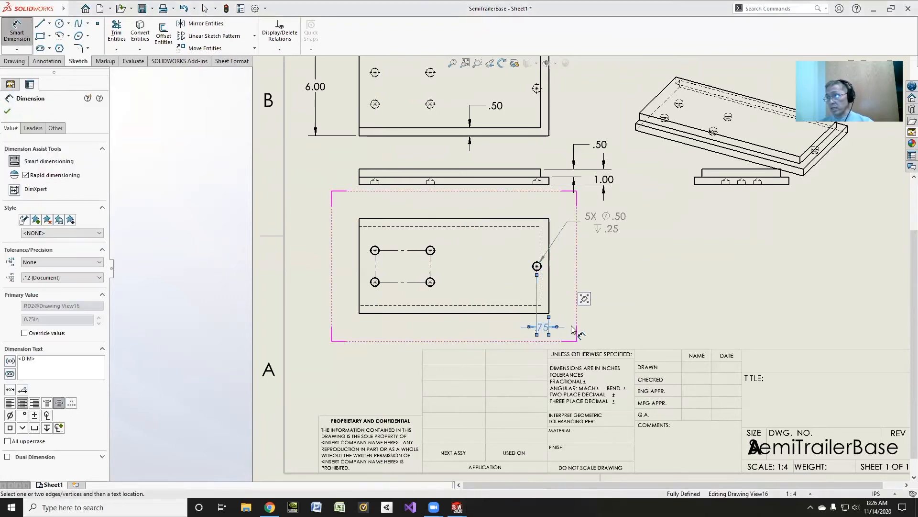
click(537, 266)
click(504, 314)
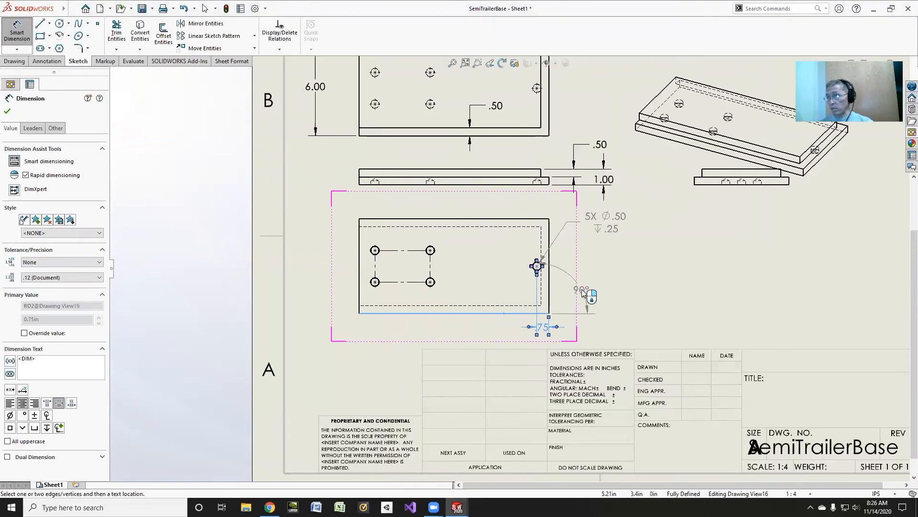
key(Escape)
scroll(551, 267, down, 6)
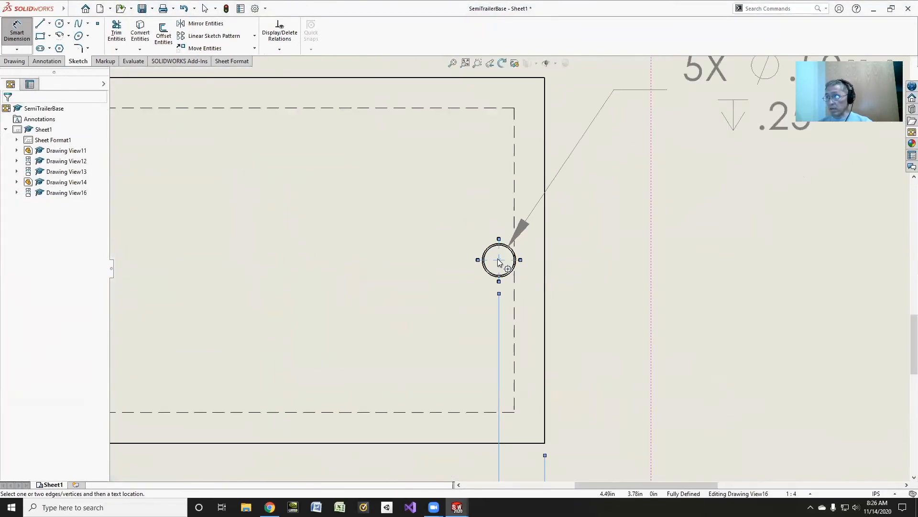
click(487, 260)
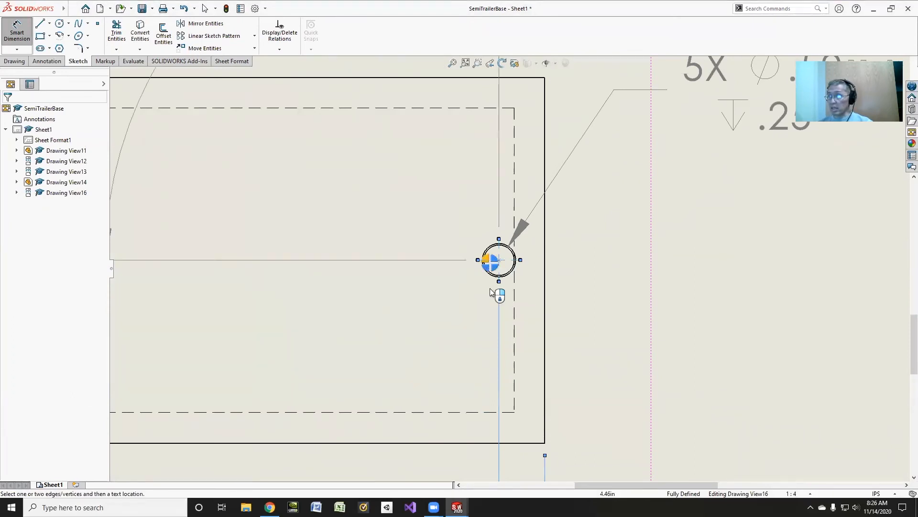
key(Escape)
key(Escape)
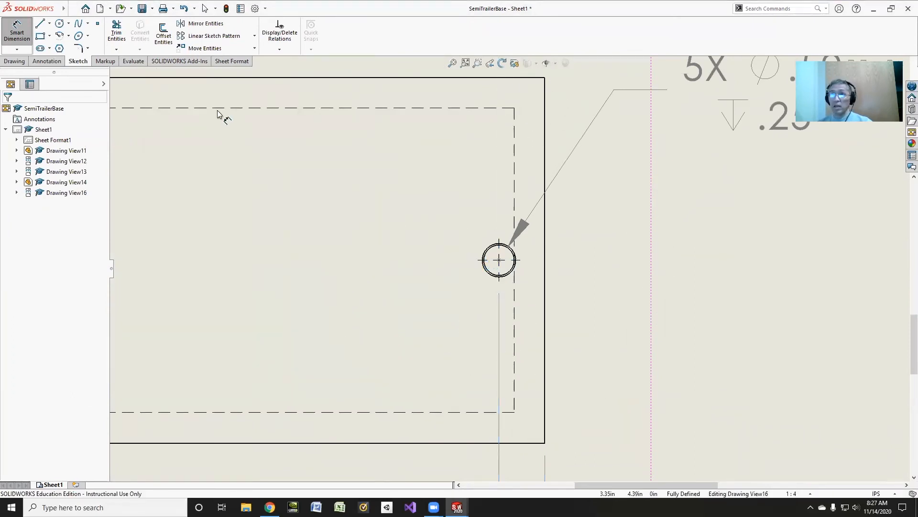
Step: Dimension the vertical distance from the single end hole's center mark to the plate's lower edge, placing the text outside the plate
click(520, 263)
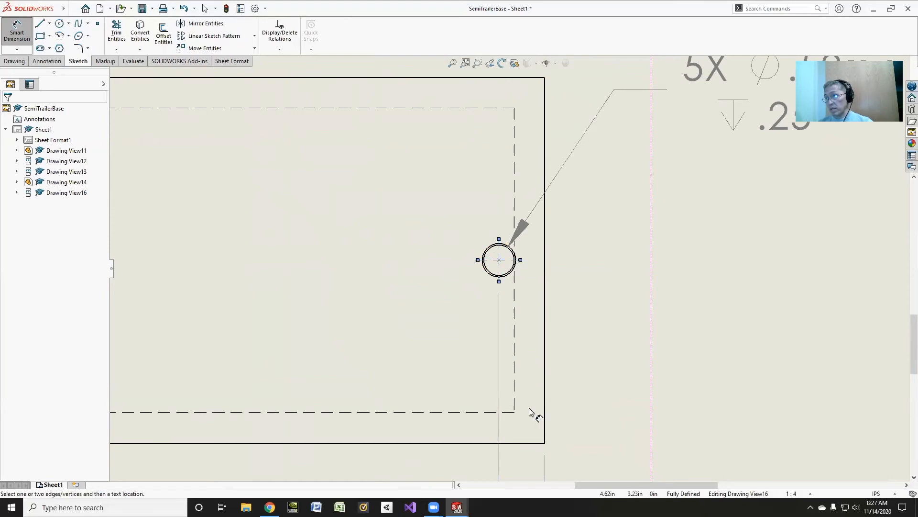
click(524, 443)
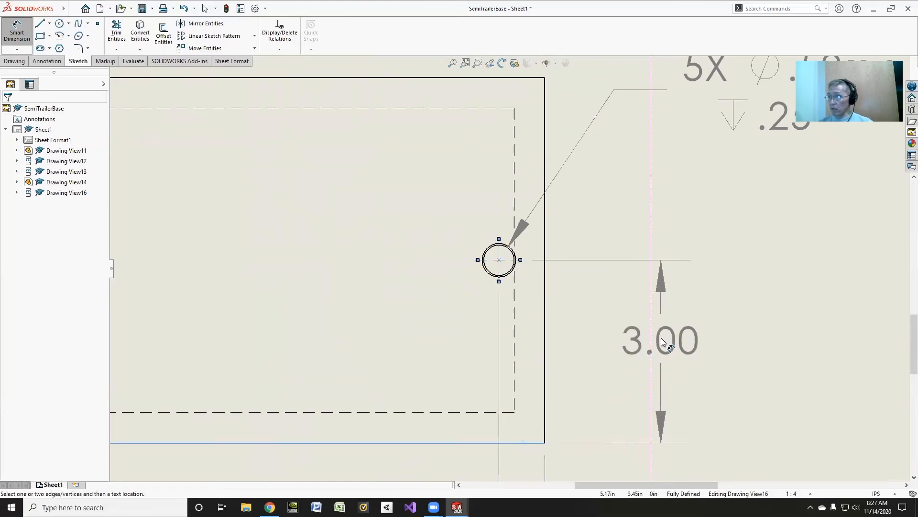
click(662, 341)
Step: Add driven vertical dimensions beside the bottom view from the plate's upper edge to the upper hole row and between the two hole rows
scroll(328, 220, down, 2)
scroll(244, 232, down, 2)
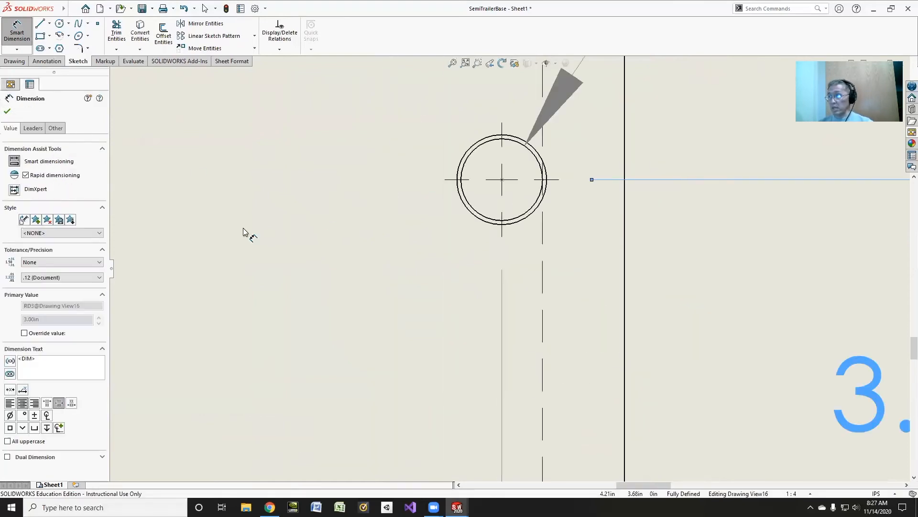
scroll(249, 230, up, 5)
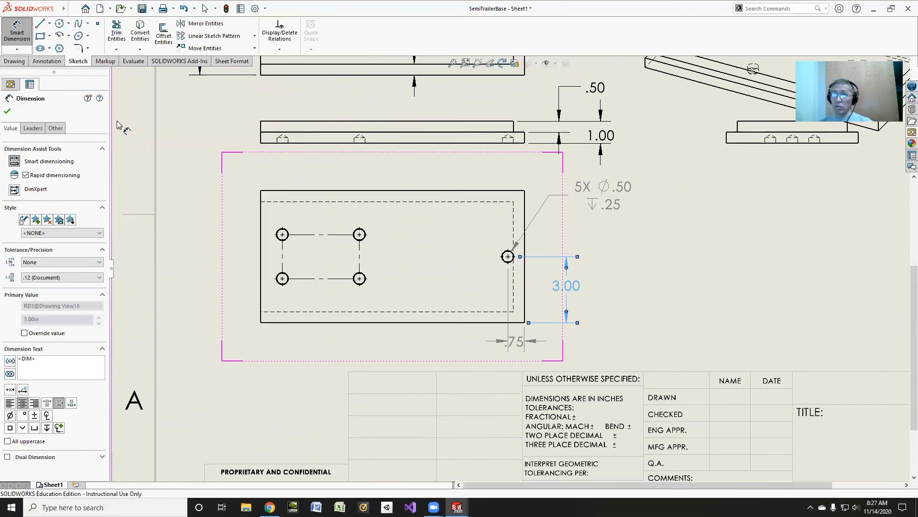
click(282, 234)
click(307, 191)
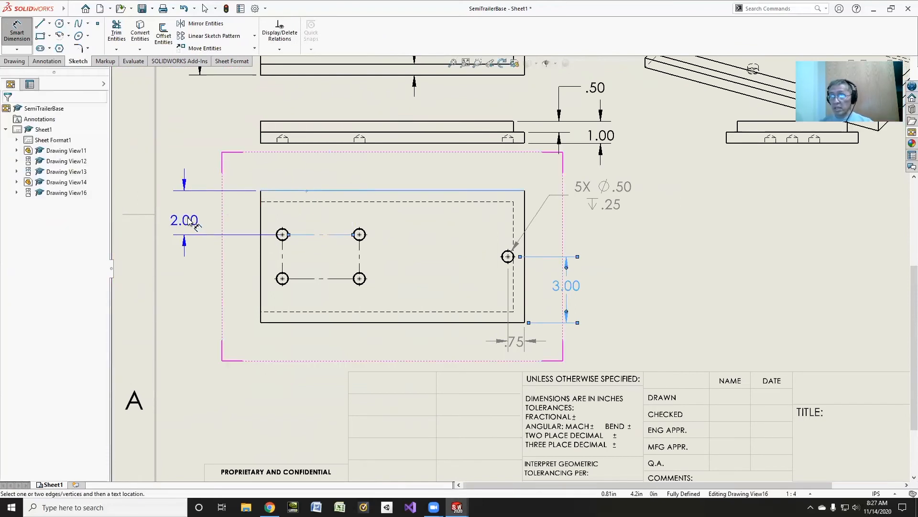
click(193, 217)
click(439, 211)
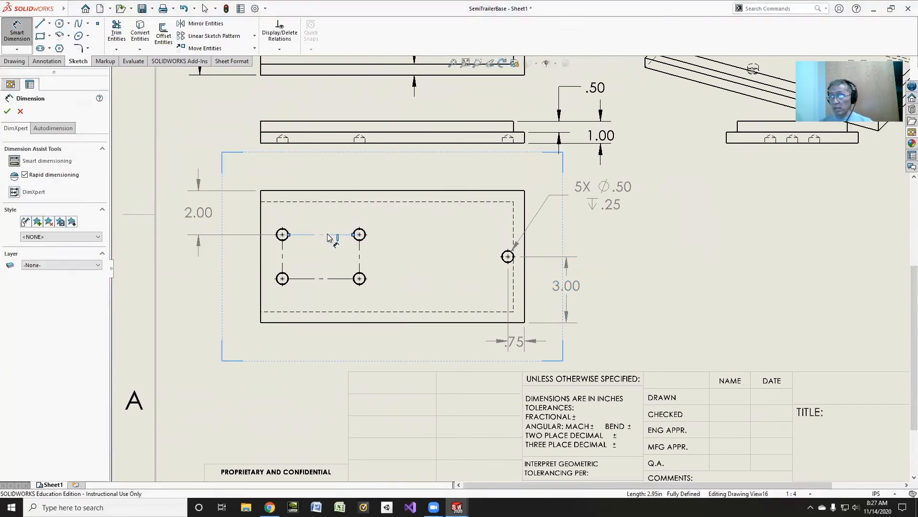
click(328, 278)
click(201, 266)
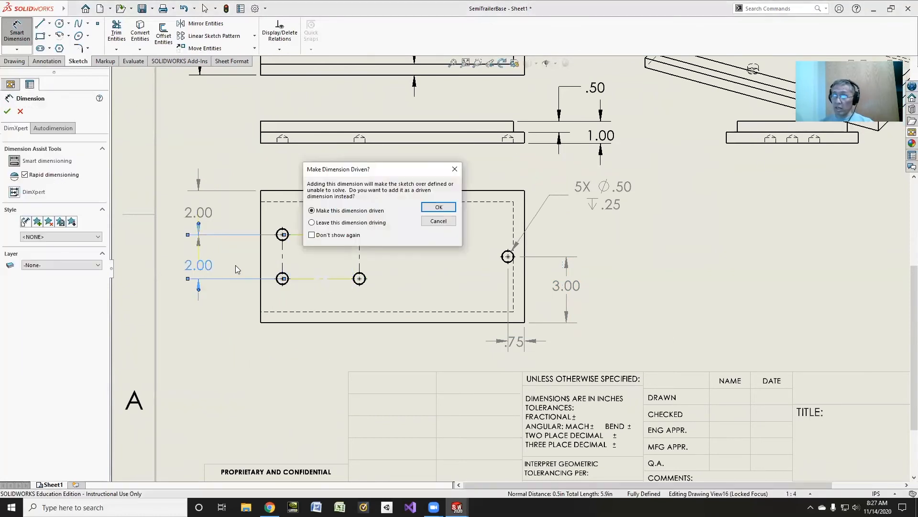
click(439, 211)
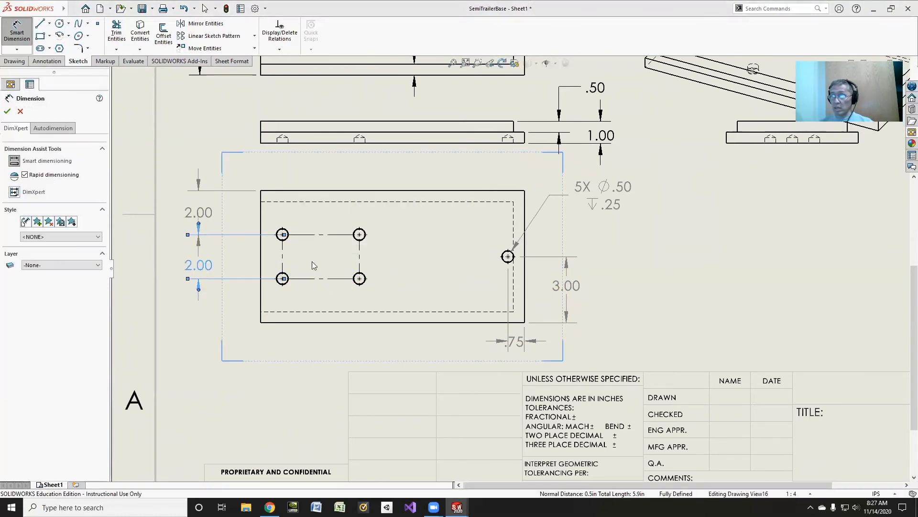
click(282, 254)
click(262, 255)
key(Escape)
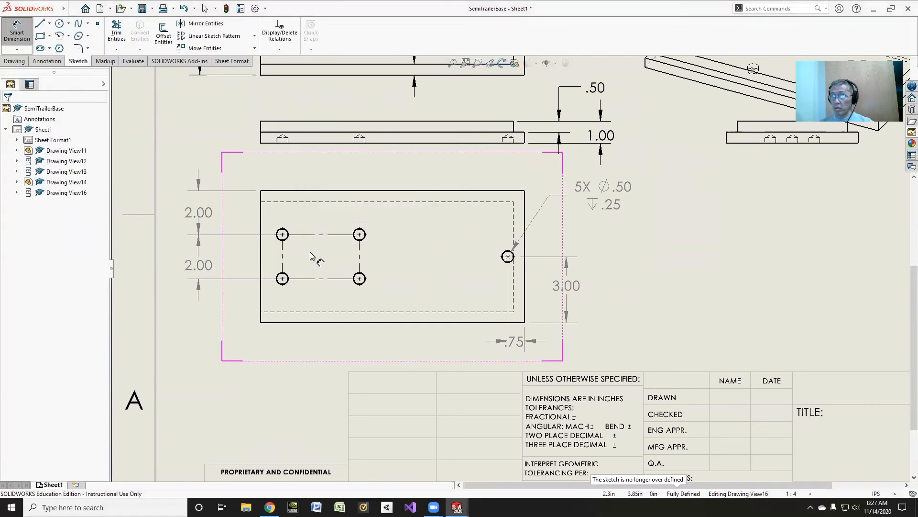
Step: Add driven horizontal dimensions below the bottom view from the plate's left edge to the first hole column and between the two hole columns
click(282, 255)
click(262, 273)
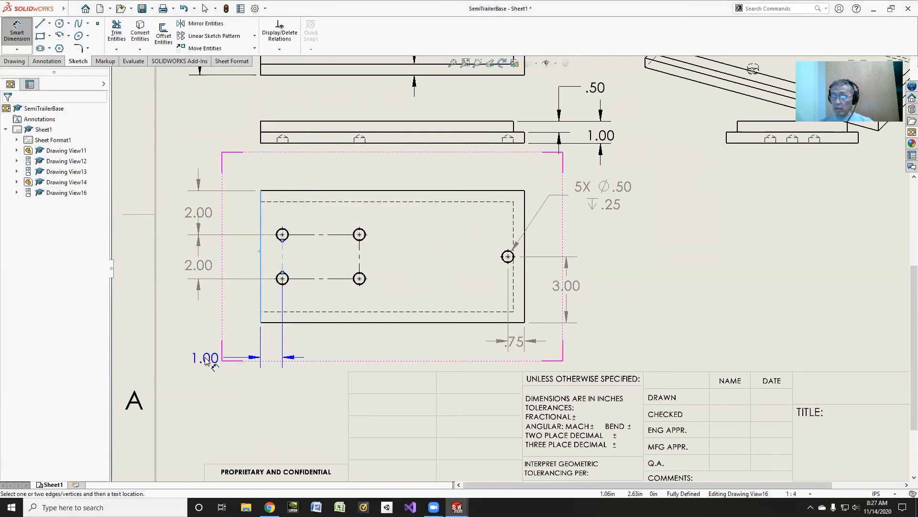
click(206, 360)
click(438, 207)
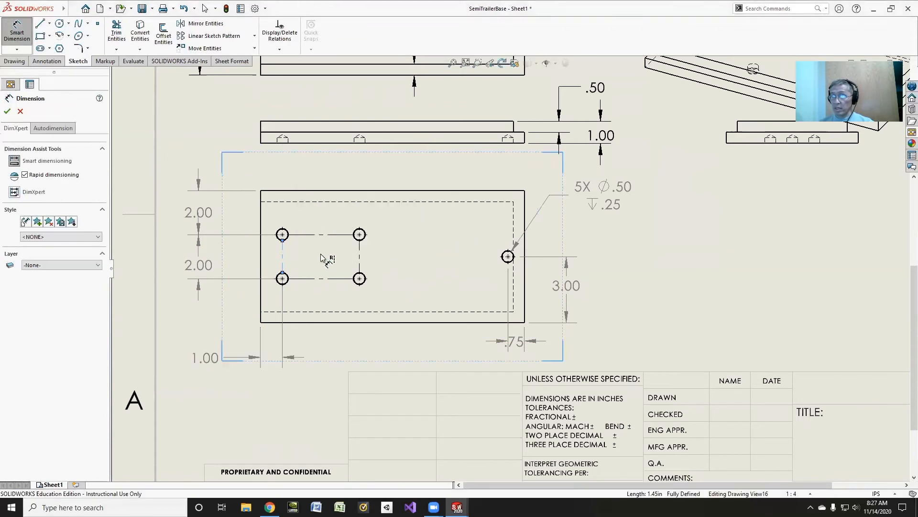
click(283, 257)
click(359, 257)
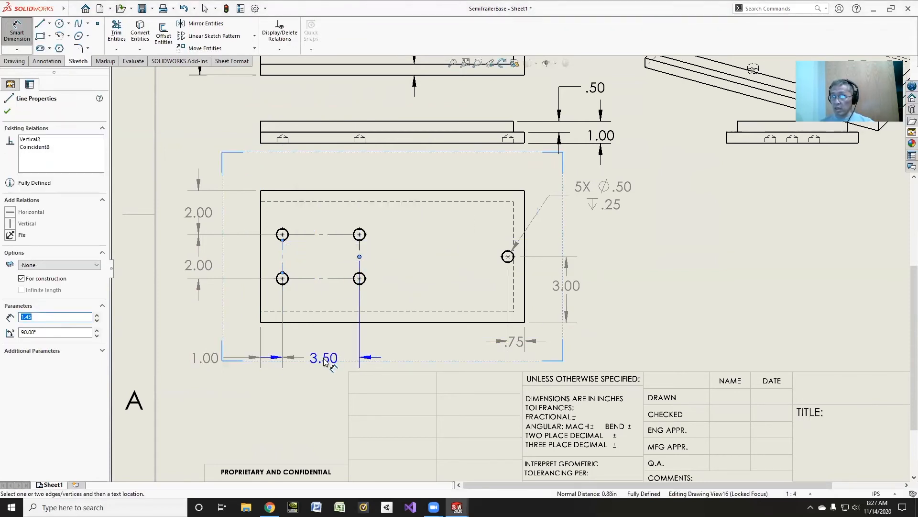
click(324, 359)
click(438, 211)
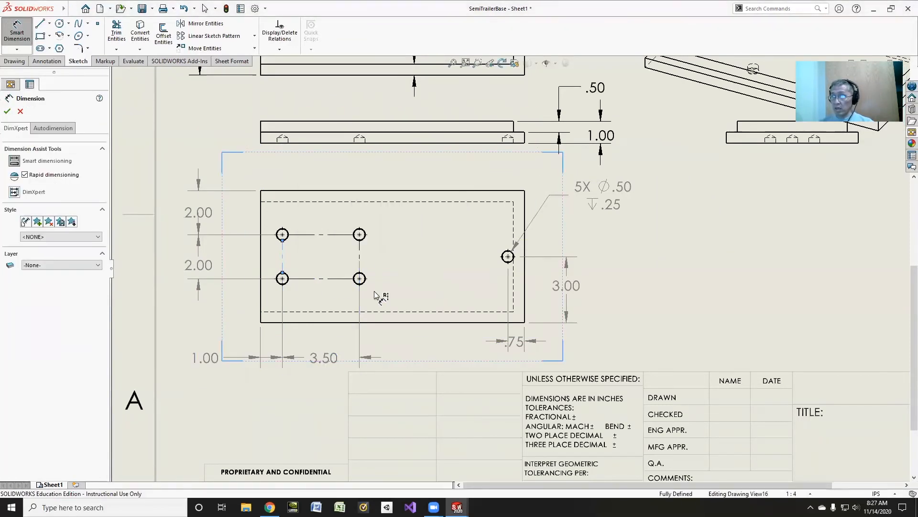
Step: Stagger the horizontal hole dimensions below the bottom view, shifting the 3.50 text slightly left and raising the 1.00 dimension
mouse_move(325, 356)
mouse_down()
mouse_move(328, 346)
mouse_move(318, 356)
mouse_up()
drag(215, 350, 216, 335)
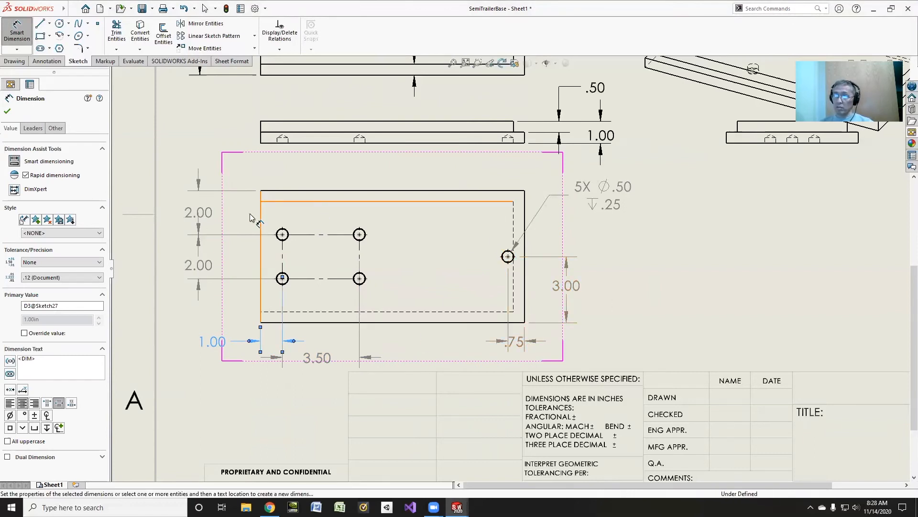
Step: Set the arrows of both 2.00 hole dimensions inside their extension lines and center the upper 2.00 text between its arrows
click(210, 215)
drag(210, 213, 206, 170)
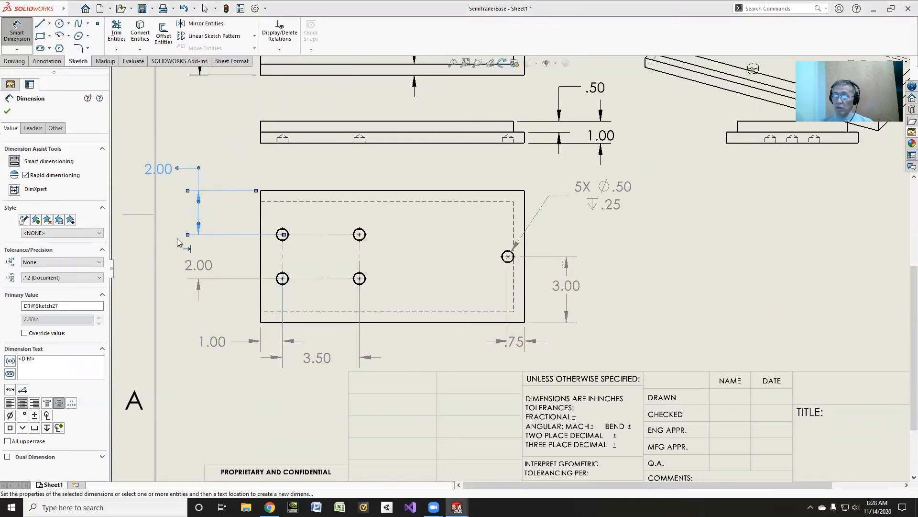
click(201, 226)
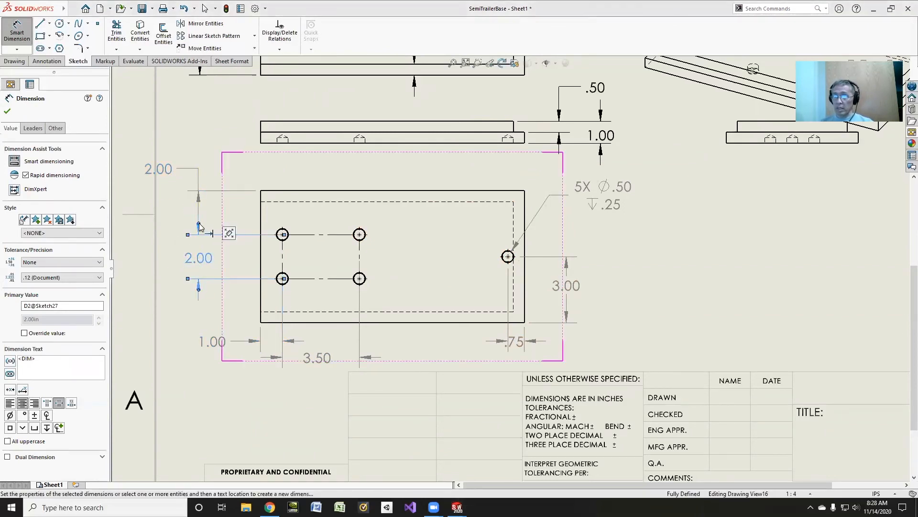
click(200, 226)
drag(166, 172, 159, 210)
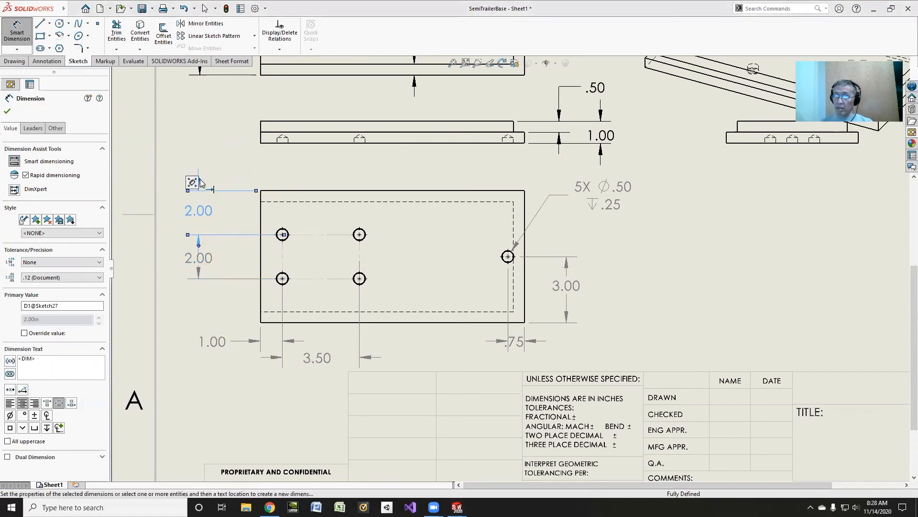
click(204, 212)
drag(203, 212, 204, 216)
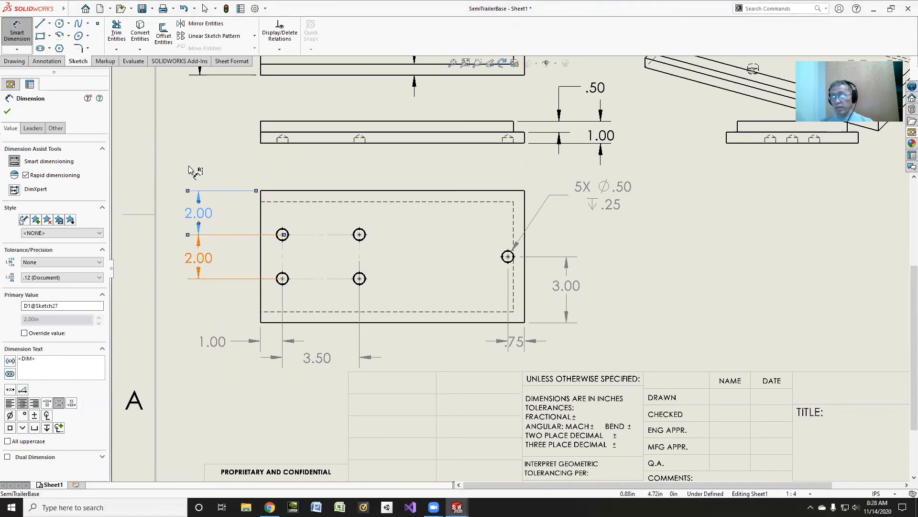
Step: Delete the projected right side view located beneath the isometric view
scroll(642, 283, down, 2)
scroll(641, 283, up, 6)
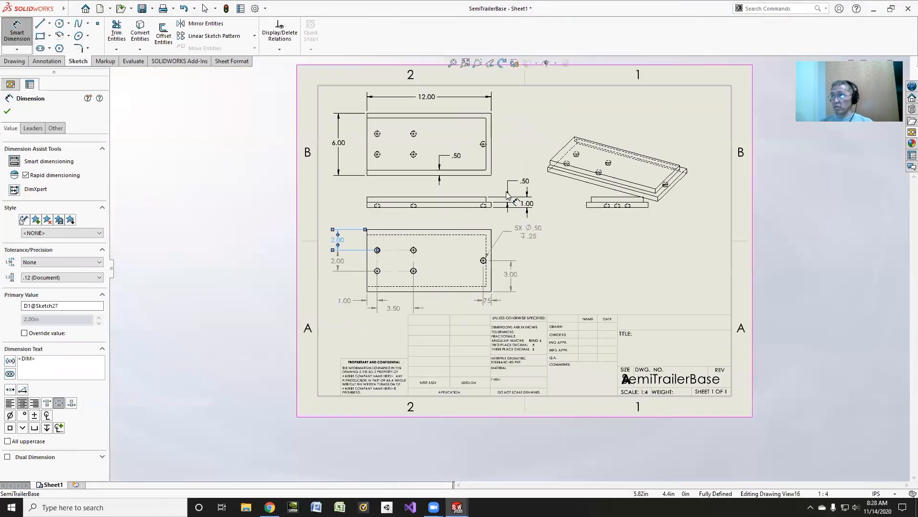
scroll(394, 155, down, 2)
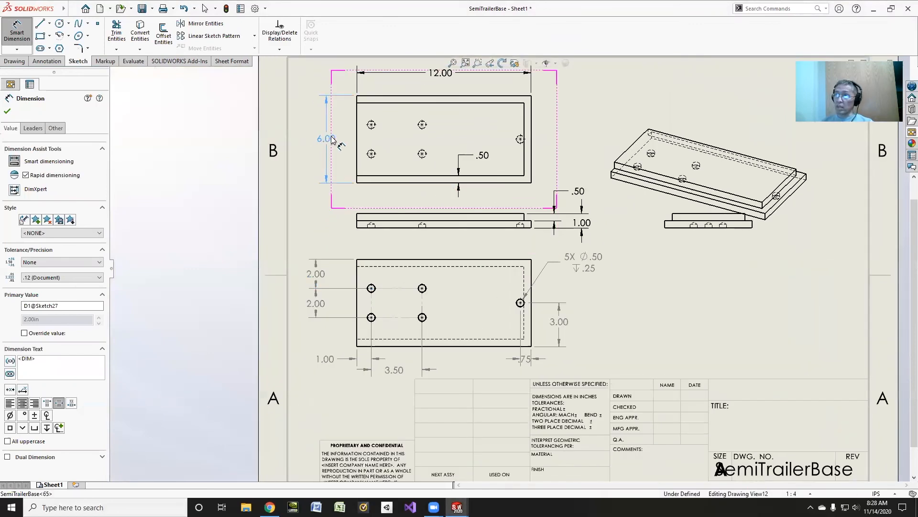
click(333, 138)
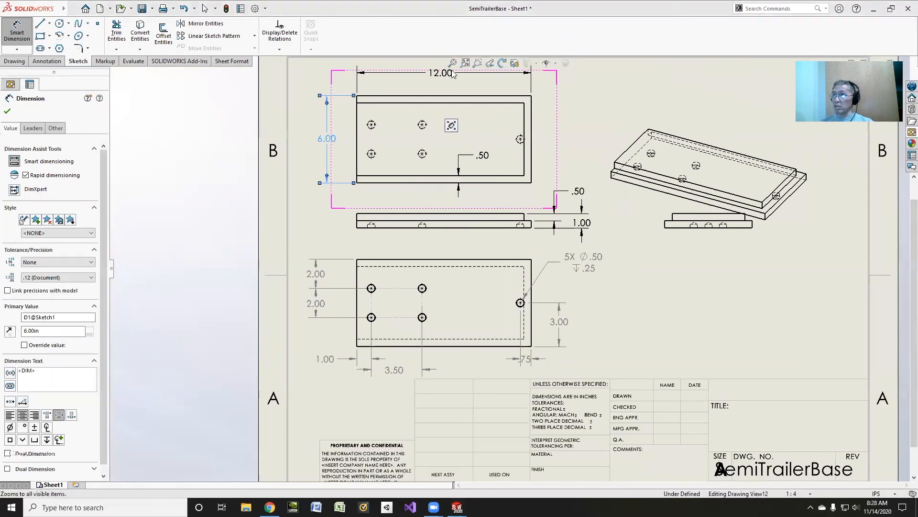
click(679, 232)
key(Escape)
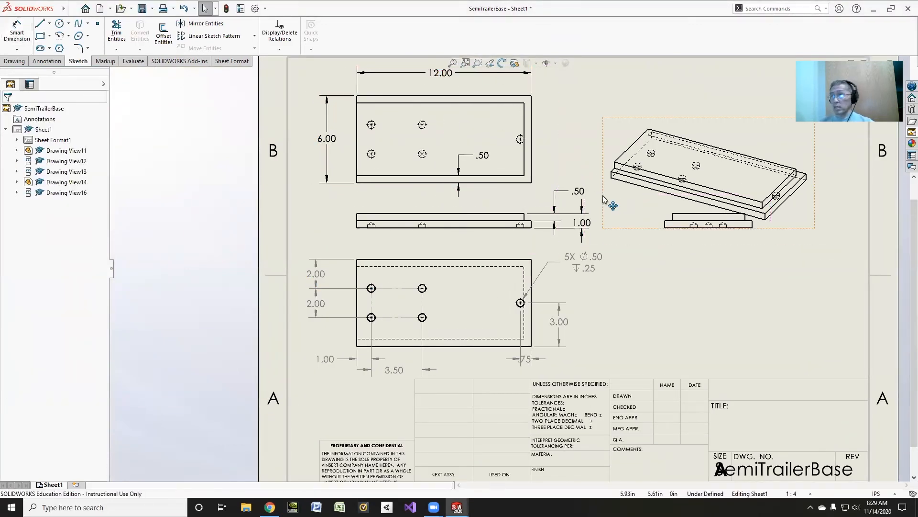
click(678, 229)
key(Delete)
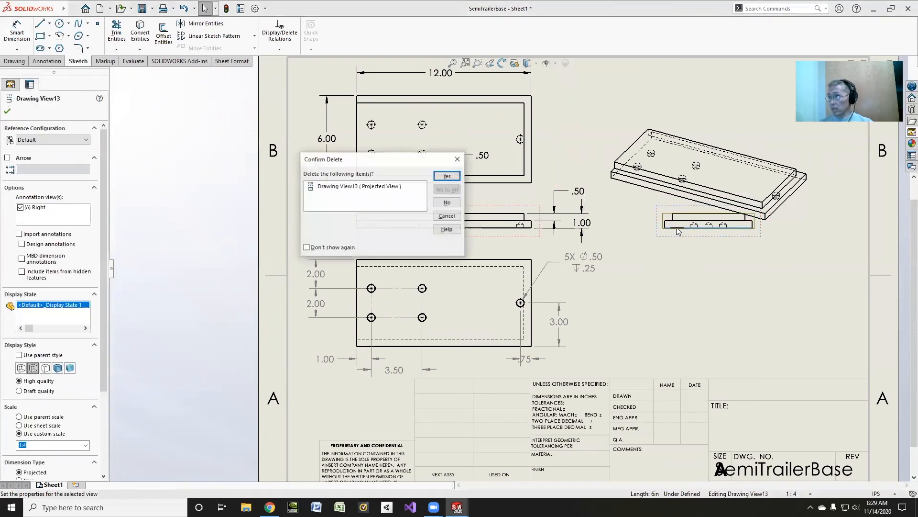
click(449, 182)
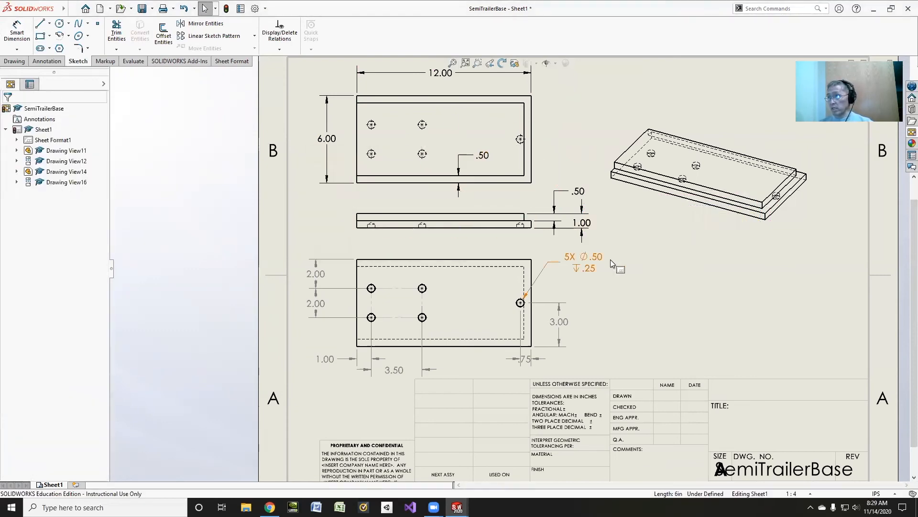
Step: Start editing the sheet format and fill the title block's DRAWN row with the drafter's surname and the date 11/14/20
key(f)
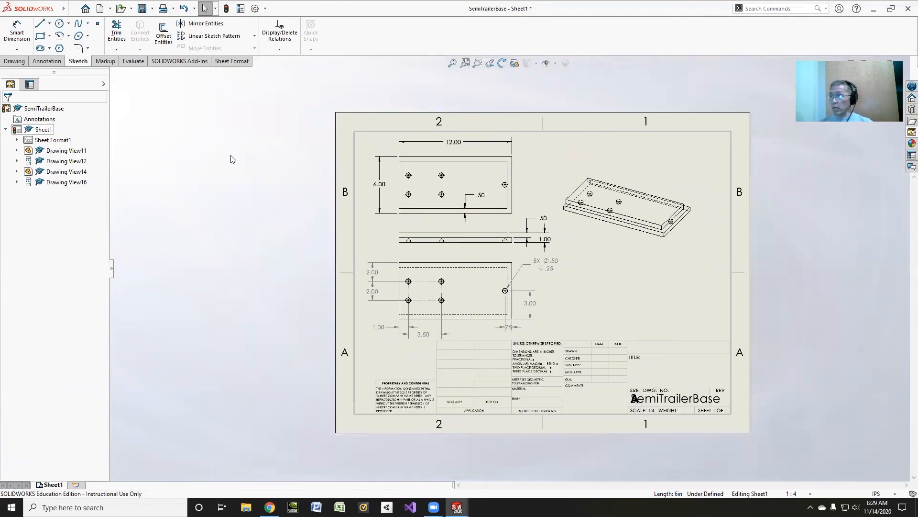
scroll(306, 234, down, 1)
mouse_move(296, 235)
middle_down()
mouse_move(150, 214)
mouse_move(128, 221)
middle_up()
scroll(144, 221, up, 1)
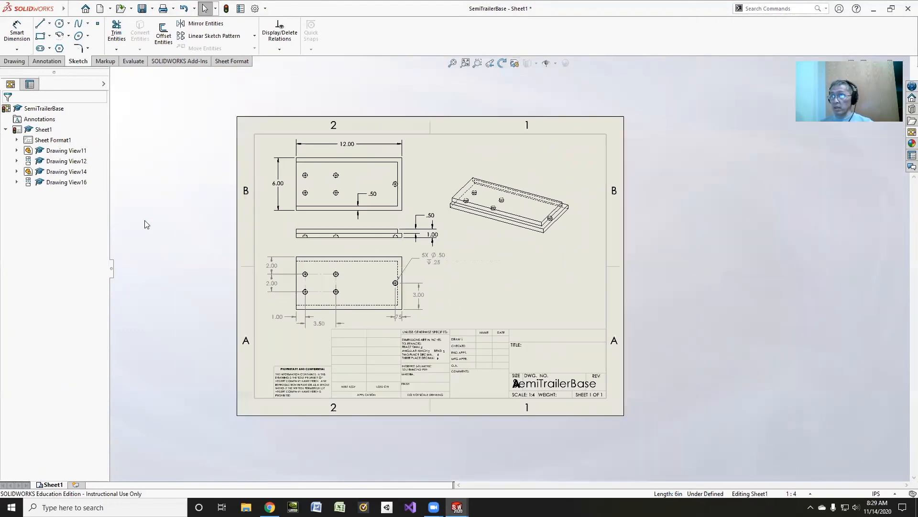
right_click(62, 143)
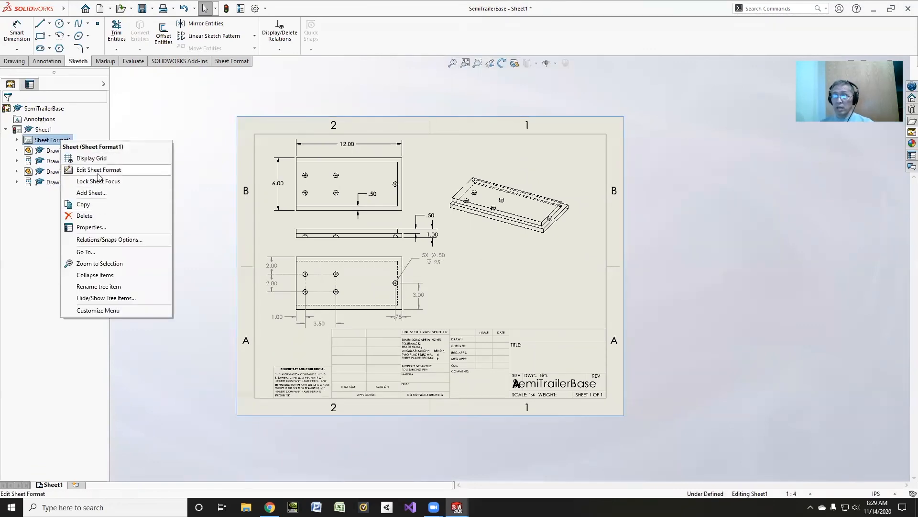
click(97, 171)
scroll(489, 333, up, 3)
scroll(488, 333, up, 2)
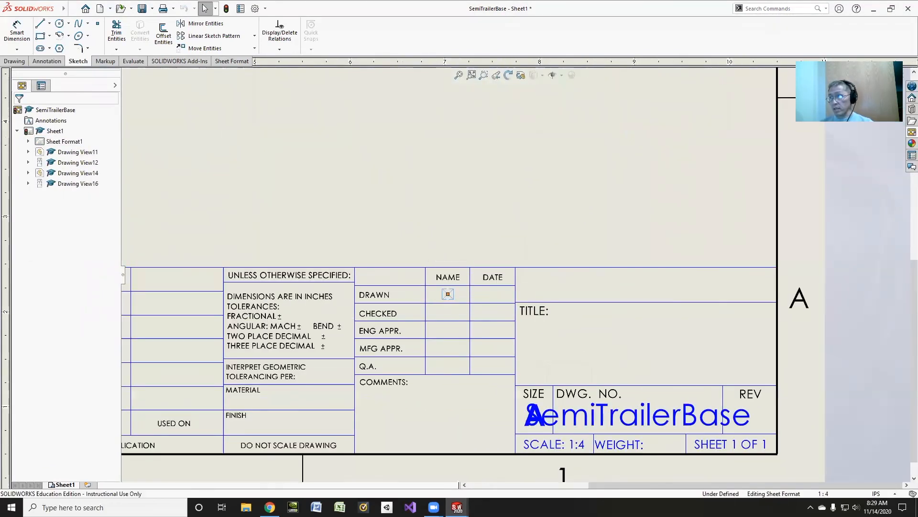
double_click(447, 294)
text(MIYOSHI)
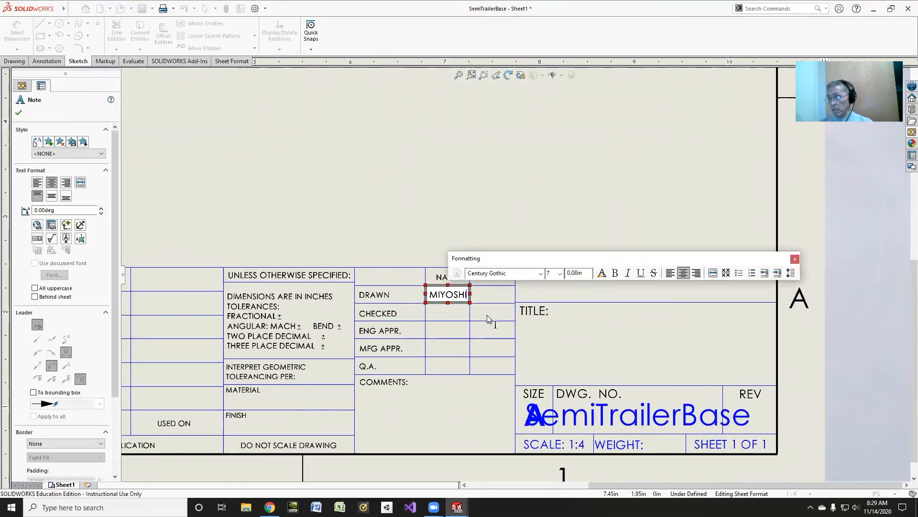
click(494, 294)
double_click(493, 293)
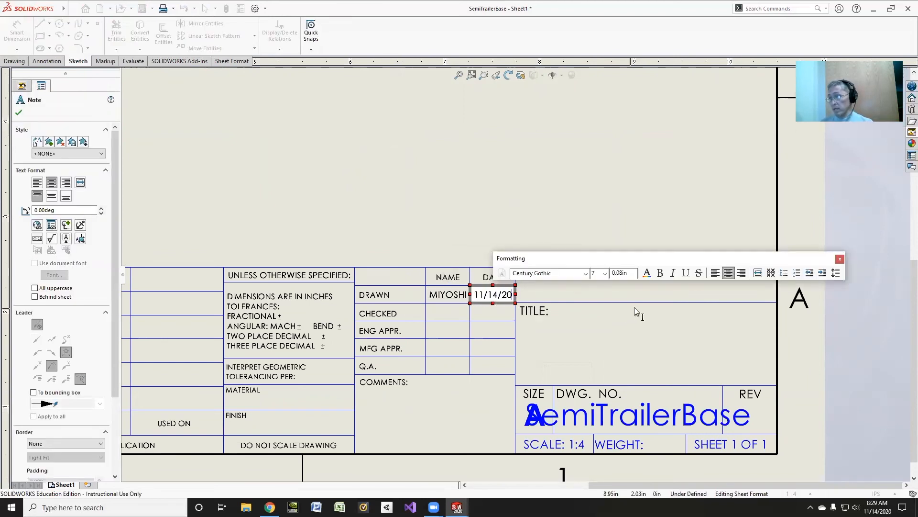
Step: Enter the company name in the box above the title and set its text size to 14 points
click(646, 289)
double_click(648, 288)
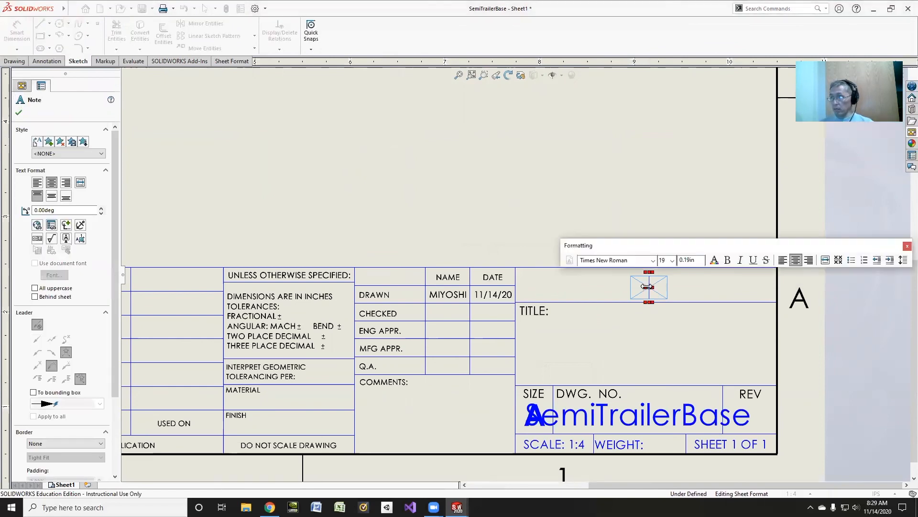
text(DESIGN WITH MIYOSHI)
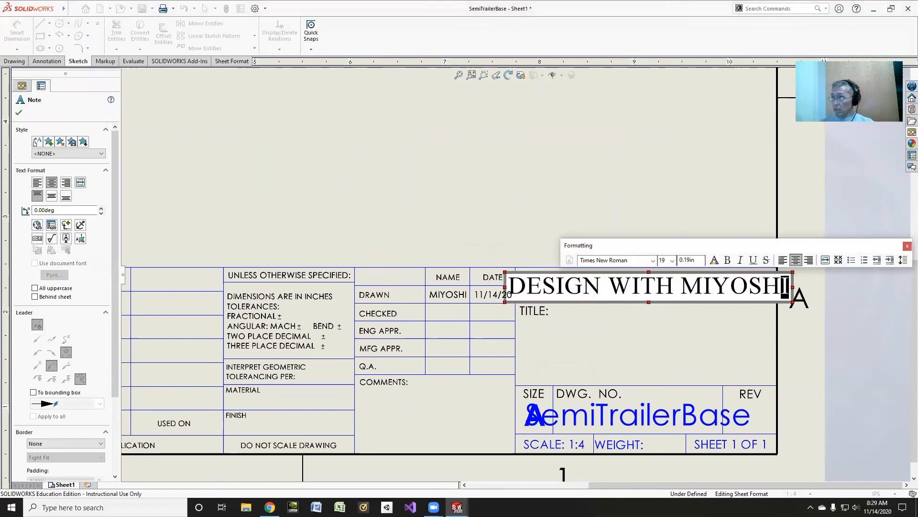
drag(785, 286, 508, 286)
click(672, 261)
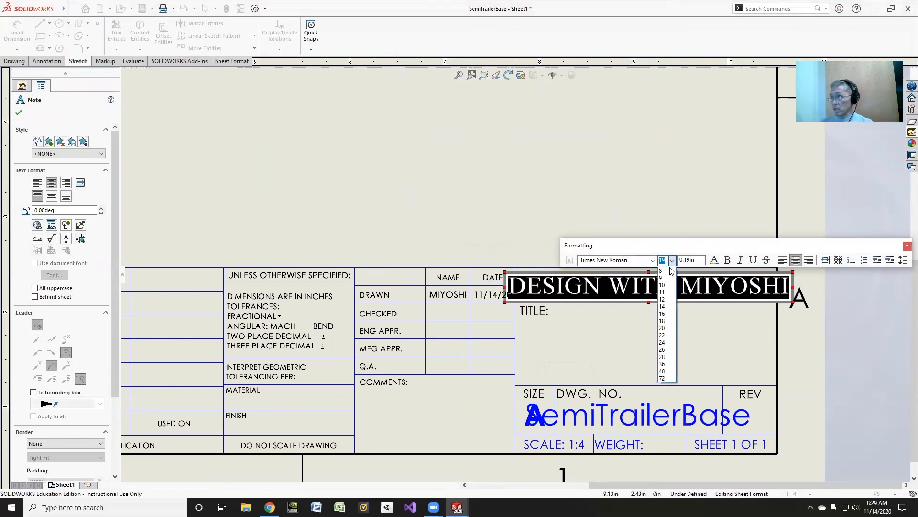
click(662, 307)
Step: Enter SEMI TRAILER and BASE on two lines as the title block's title, and return from the sheet format to the sheet
click(637, 348)
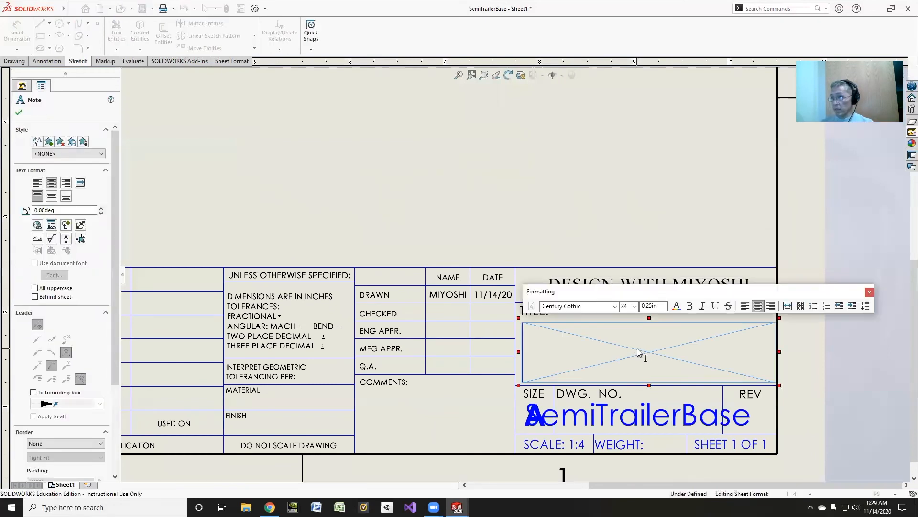
text(SEMI TRAILER)
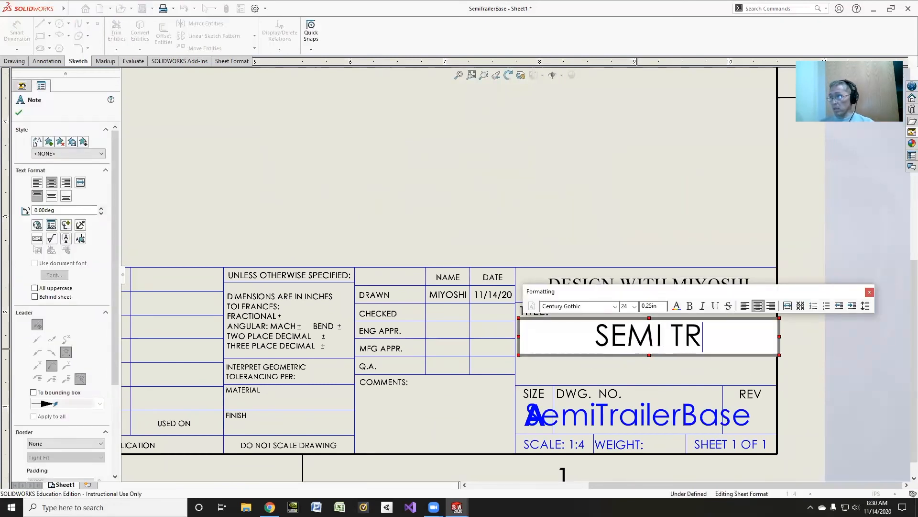
key(Return)
text(BASE)
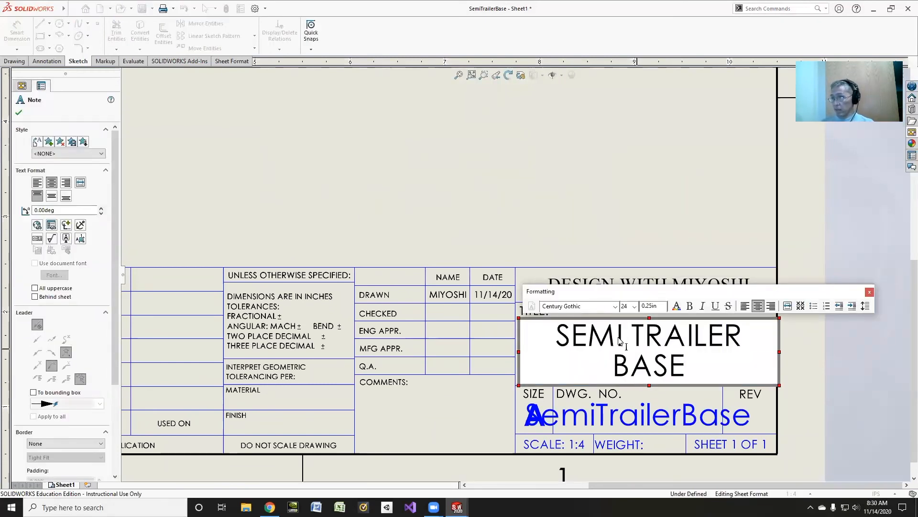
click(446, 197)
right_click(62, 129)
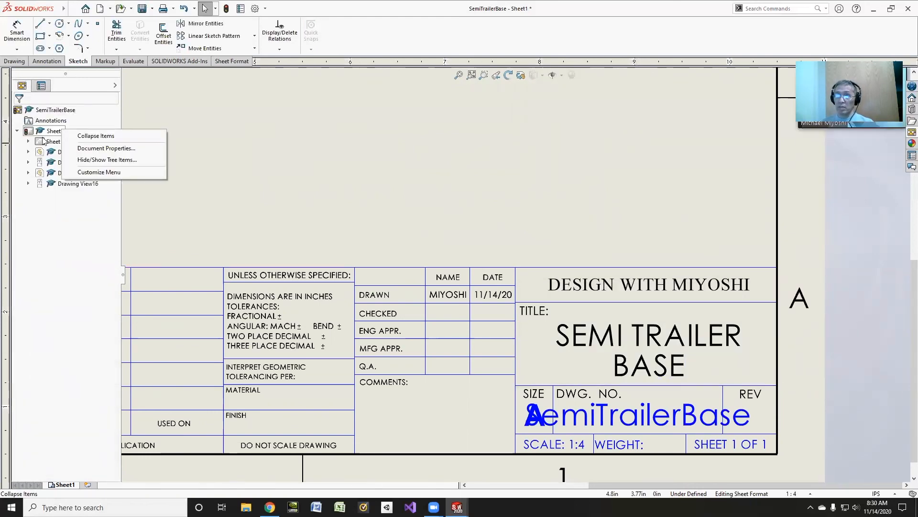
right_click(44, 140)
click(72, 191)
Step: Save the drawing as SemiTrailerBase.SLDDRW
scroll(220, 170, down, 5)
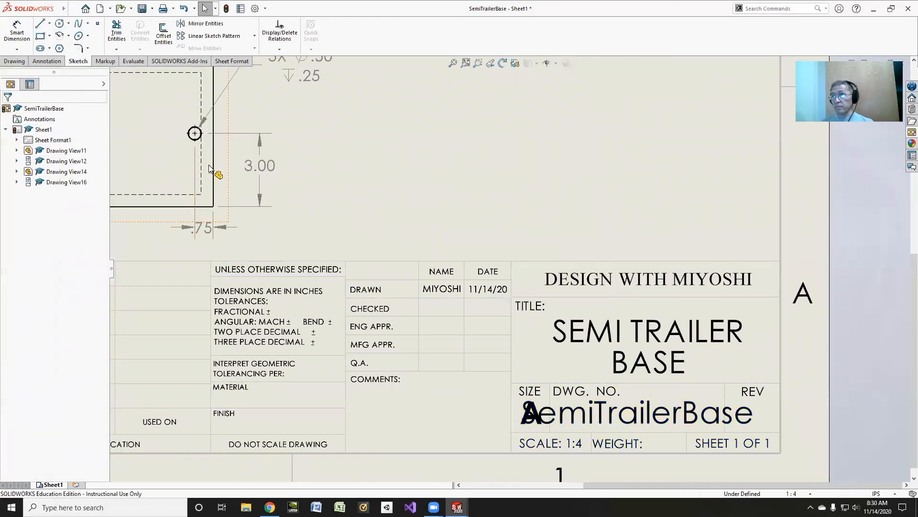
scroll(220, 169, up, 5)
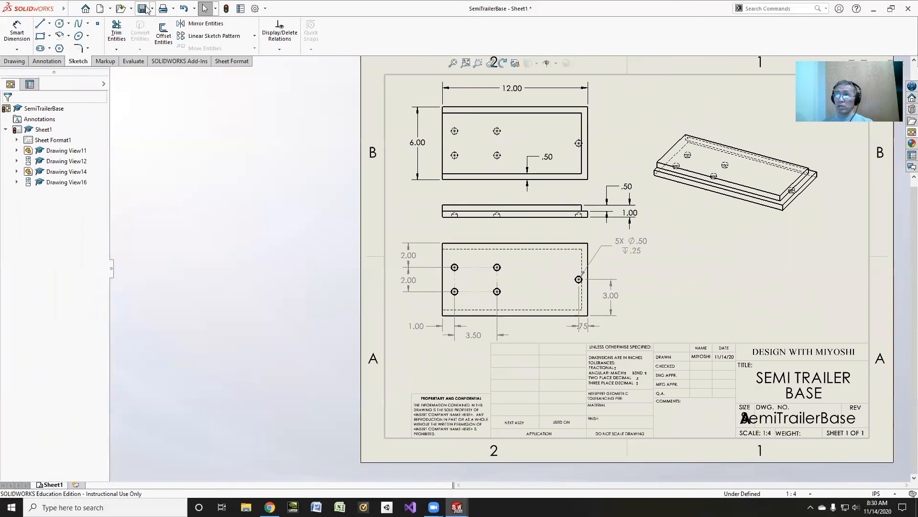
click(142, 9)
click(672, 371)
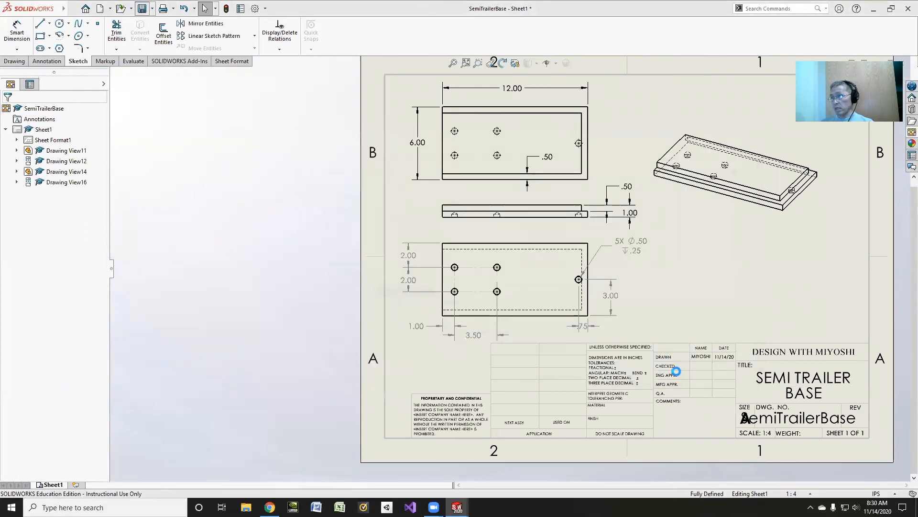
Step: Export the drawing as the PDF file SemiTrailerBase.pdf in the same SolidWorks folder
click(152, 9)
click(158, 35)
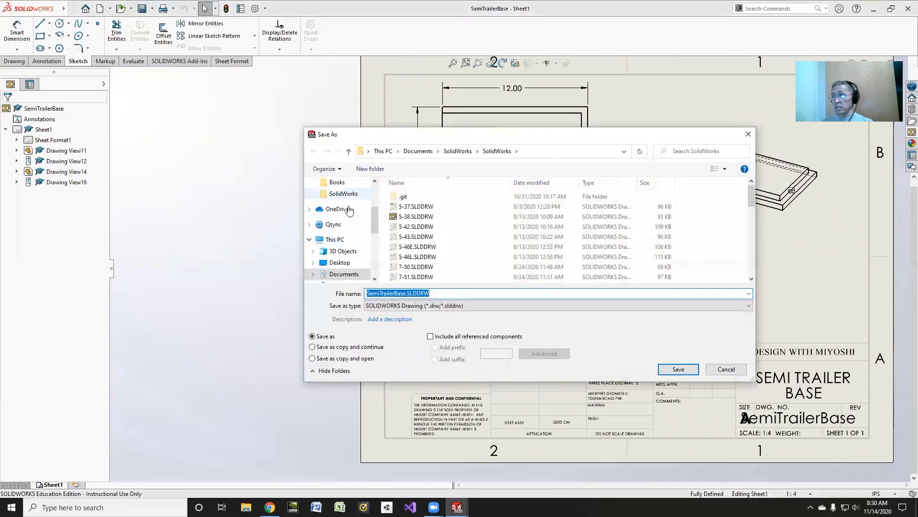
click(423, 306)
click(421, 360)
click(678, 369)
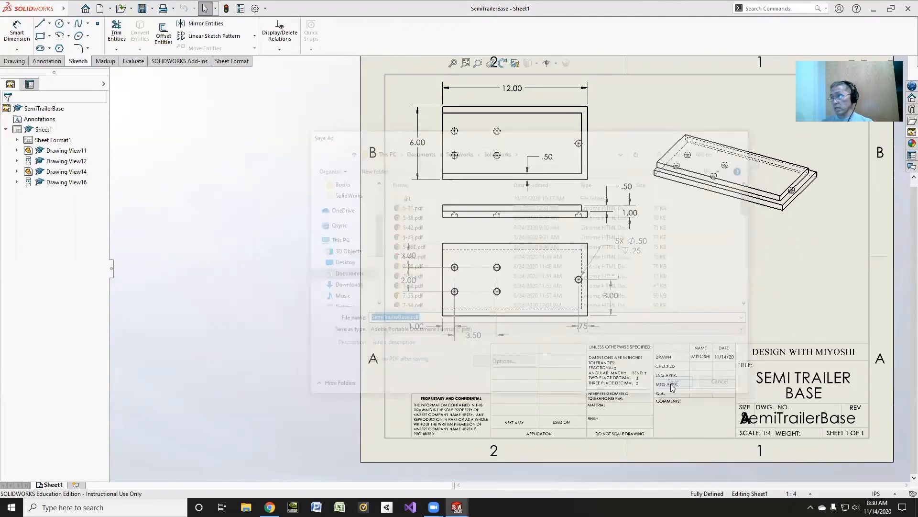